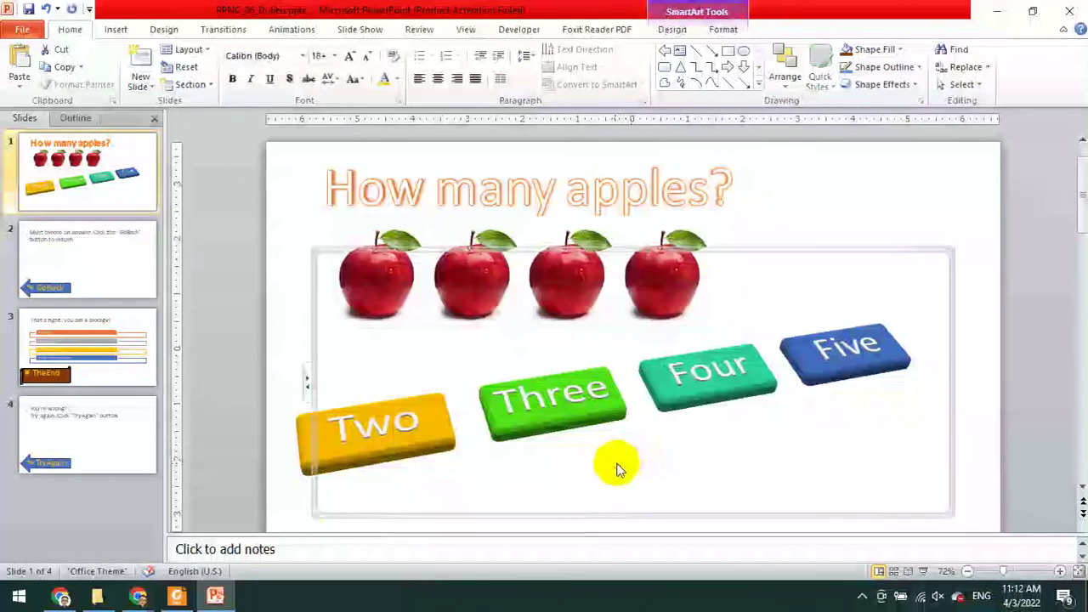
Look through the finished-quiz reference PDF, then return to the presentation
{"action": "left_click", "coordinate": [178, 600]}
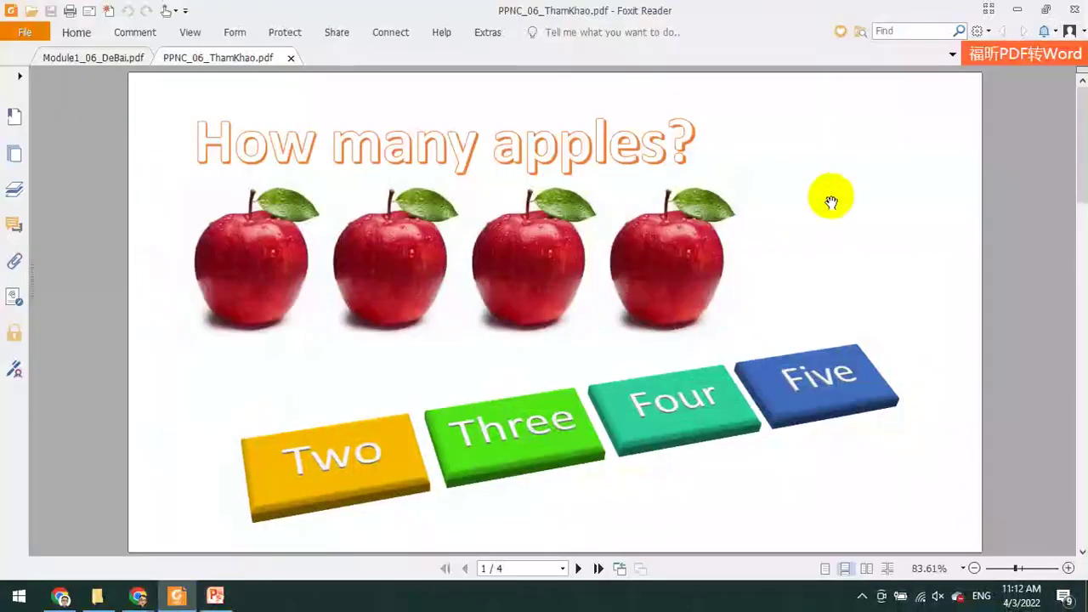
{"action": "scroll", "coordinate": [794, 237], "scroll_direction": "down", "scroll_amount": 5}
{"action": "scroll", "coordinate": [795, 237], "scroll_direction": "down", "scroll_amount": 4}
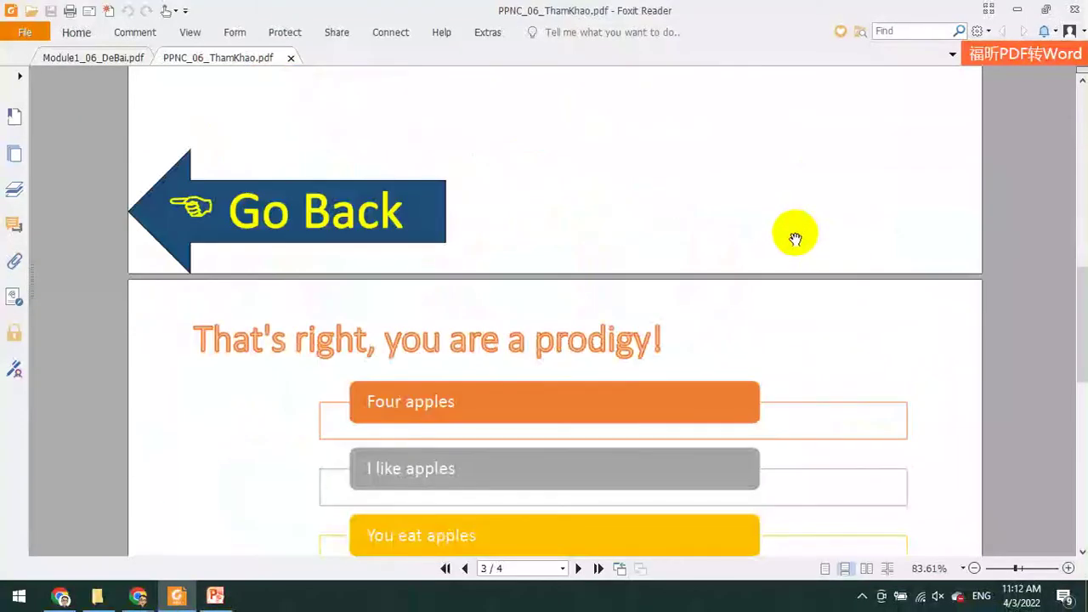
{"action": "scroll", "coordinate": [794, 236], "scroll_direction": "up", "scroll_amount": 3}
{"action": "scroll", "coordinate": [794, 236], "scroll_direction": "up", "scroll_amount": 3}
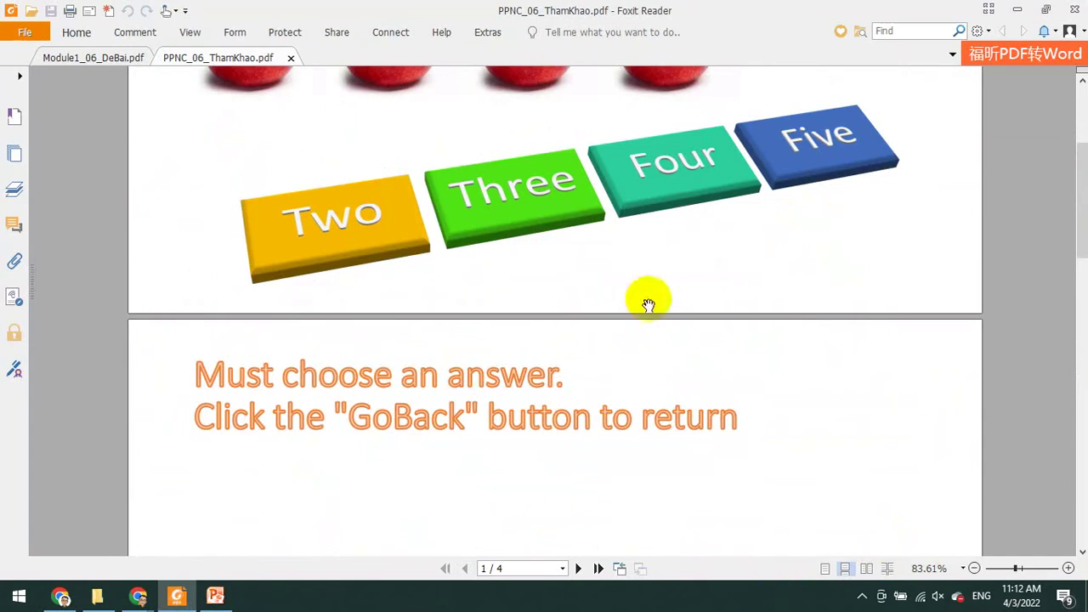
{"action": "scroll", "coordinate": [648, 304], "scroll_direction": "up", "scroll_amount": 3}
{"action": "scroll", "coordinate": [439, 306], "scroll_direction": "down", "scroll_amount": 5}
{"action": "scroll", "coordinate": [311, 340], "scroll_direction": "down", "scroll_amount": 5}
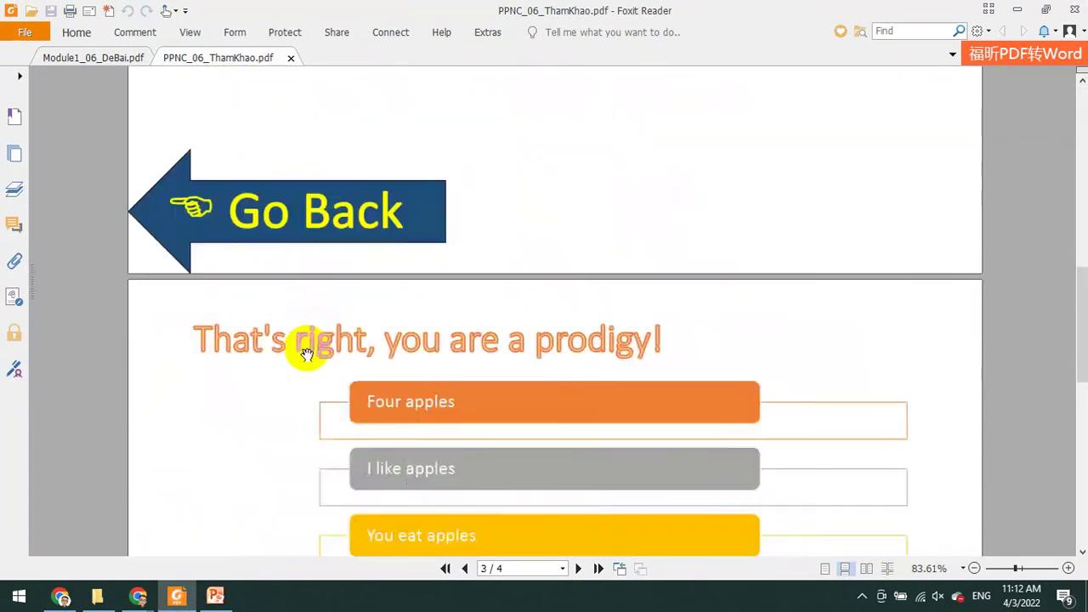
{"action": "scroll", "coordinate": [303, 347], "scroll_direction": "down", "scroll_amount": 4}
{"action": "scroll", "coordinate": [311, 348], "scroll_direction": "up", "scroll_amount": 2}
{"action": "scroll", "coordinate": [357, 349], "scroll_direction": "down", "scroll_amount": 5}
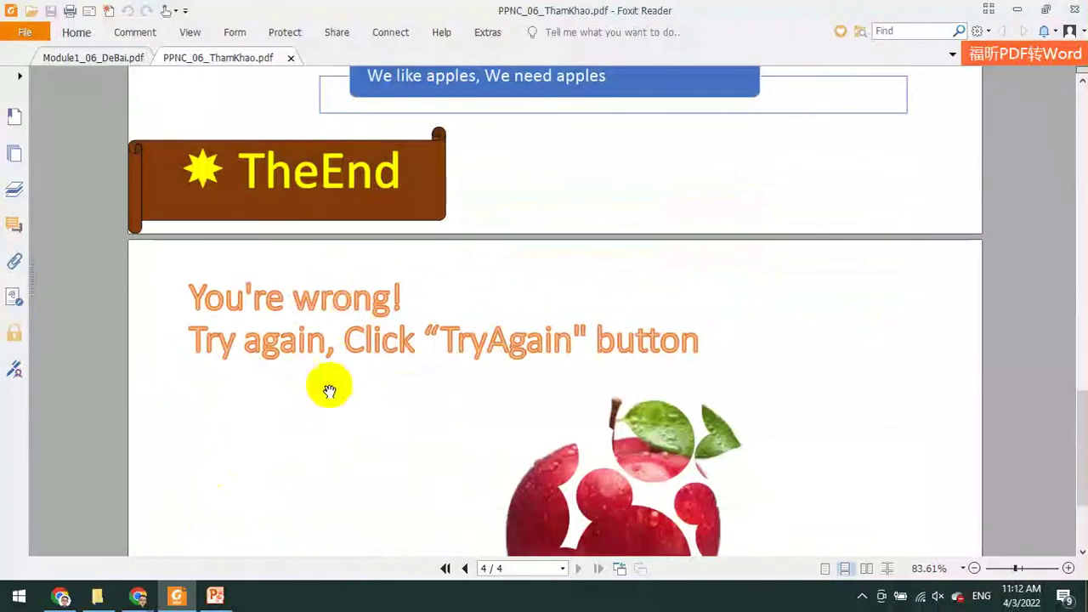
{"action": "left_click", "coordinate": [214, 594]}
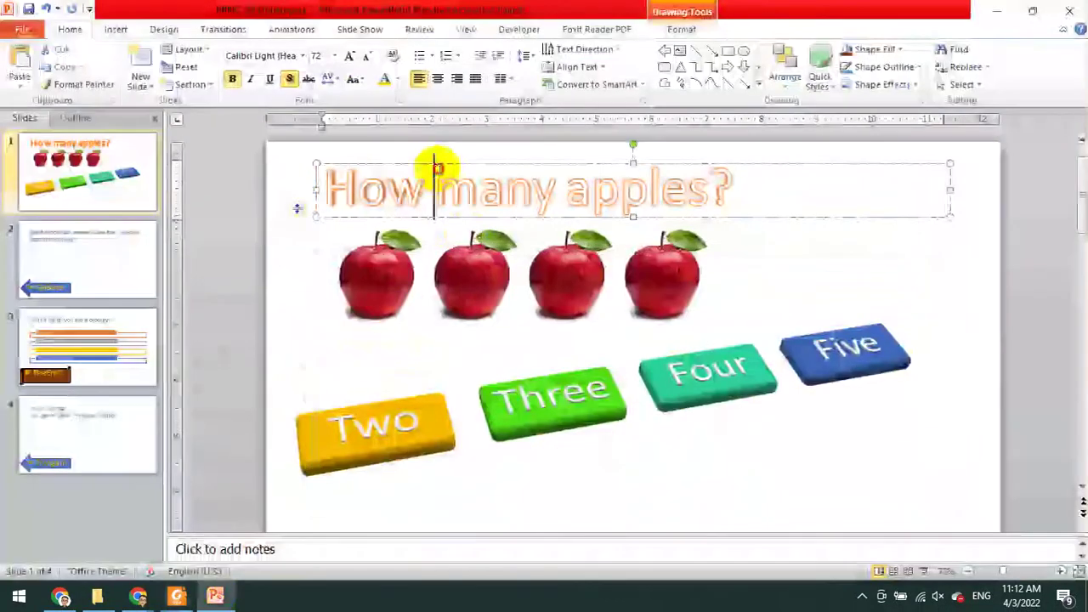
Give the slide 2 'Must choose an answer' title the orange WordArt style
{"action": "left_click", "coordinate": [59, 247]}
{"action": "left_click", "coordinate": [463, 203]}
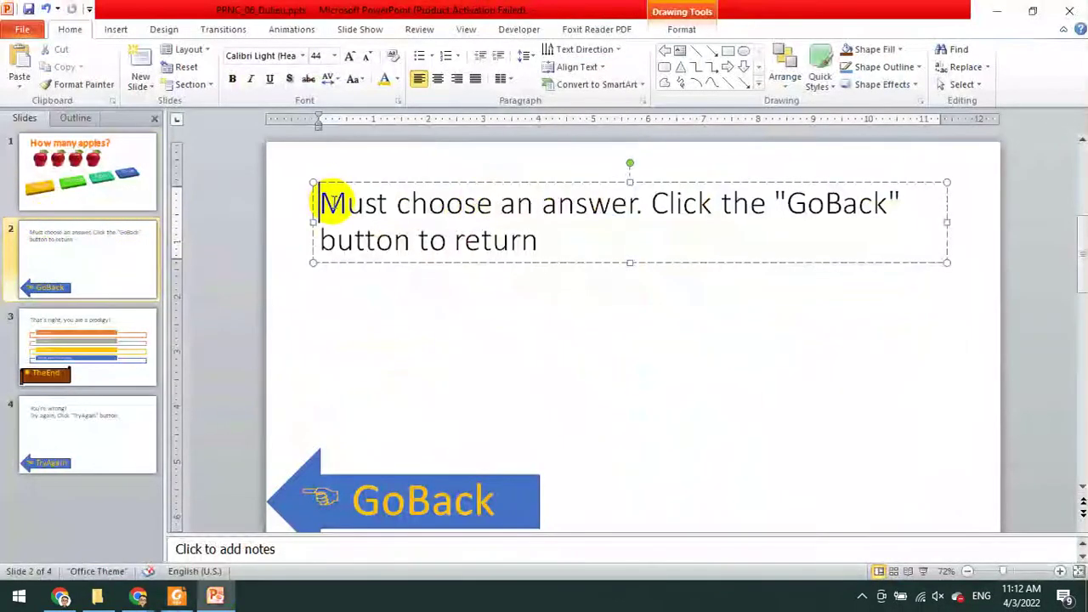
{"action": "left_click", "coordinate": [729, 246]}
{"action": "triple_click", "coordinate": [553, 230]}
{"action": "left_click", "coordinate": [681, 28]}
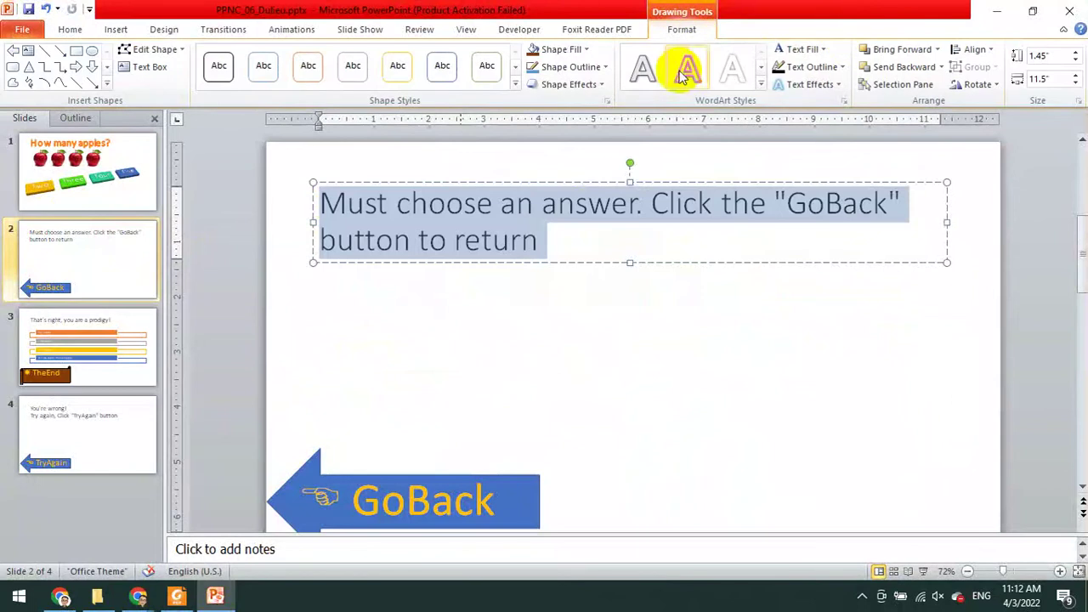
{"action": "left_click", "coordinate": [681, 74]}
{"action": "left_click", "coordinate": [345, 281]}
{"action": "left_click", "coordinate": [364, 182]}
{"action": "triple_click", "coordinate": [363, 194]}
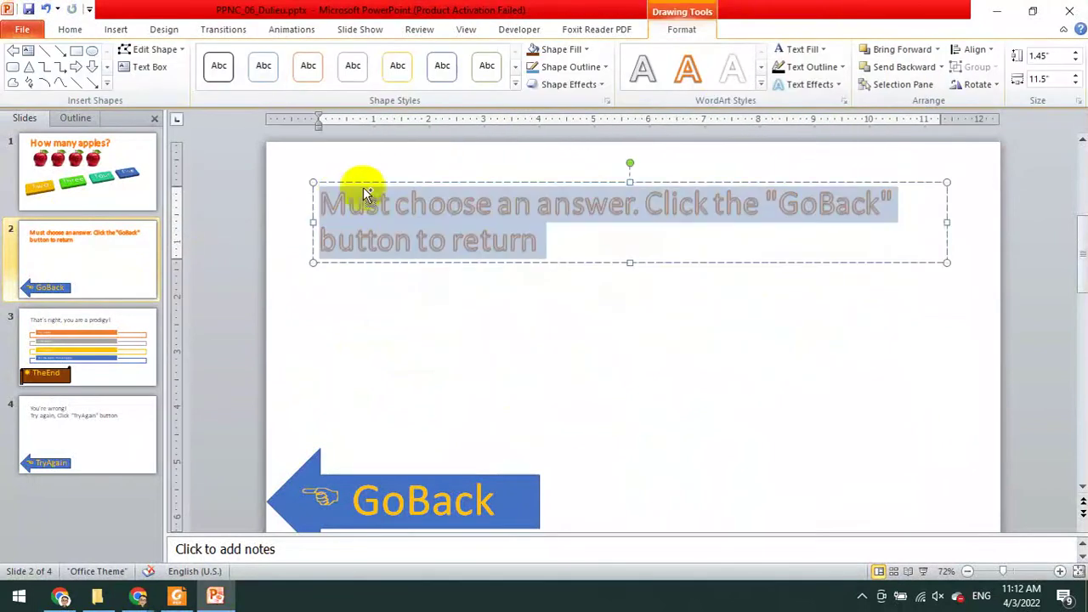
{"action": "left_click", "coordinate": [821, 49]}
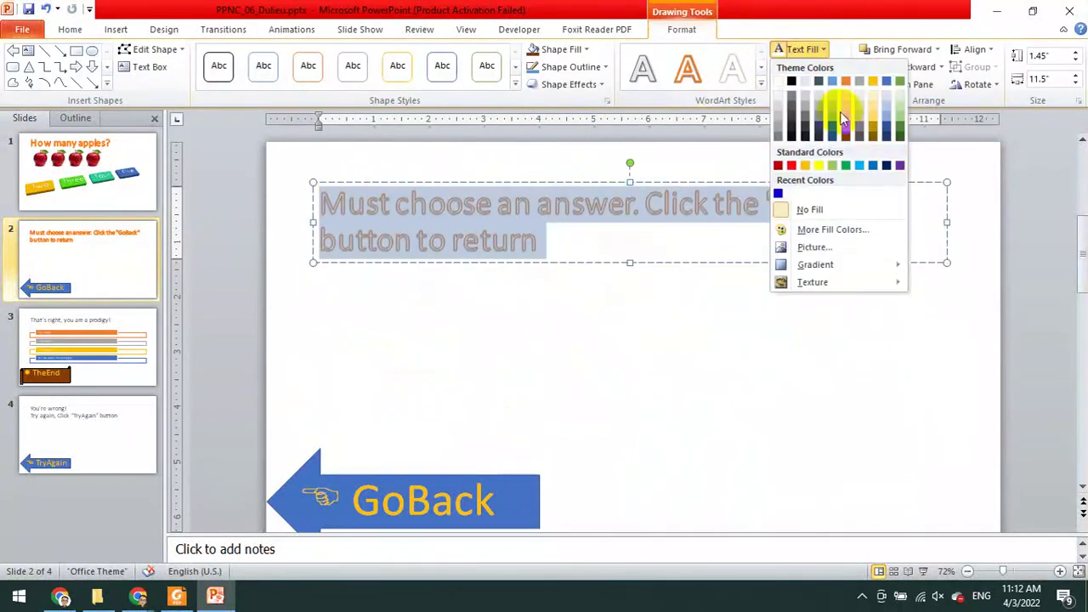
{"action": "left_click", "coordinate": [548, 381]}
Apply the orange WordArt style to the slide 3 'That's right, you are a prodigy!' title
{"action": "left_click", "coordinate": [75, 348]}
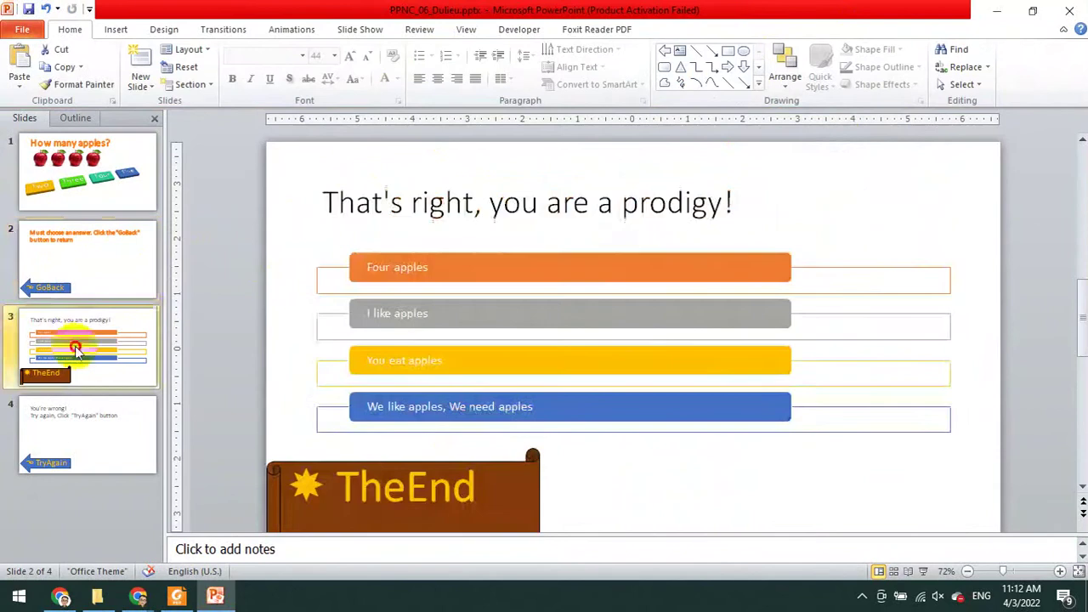
{"action": "left_click", "coordinate": [447, 190]}
{"action": "triple_click", "coordinate": [447, 189]}
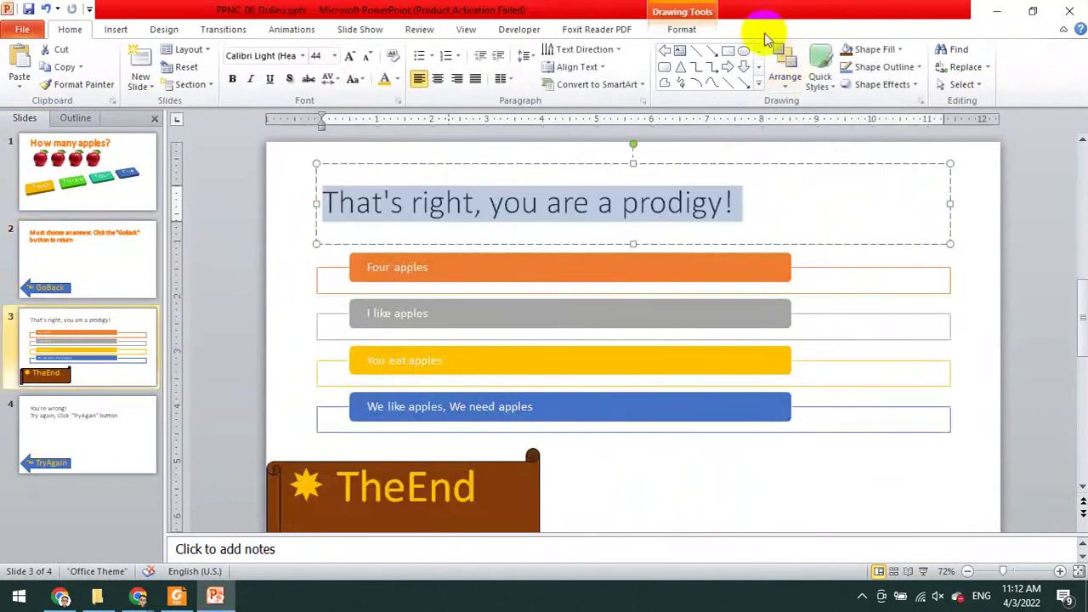
{"action": "left_click", "coordinate": [686, 32]}
{"action": "left_click", "coordinate": [806, 50]}
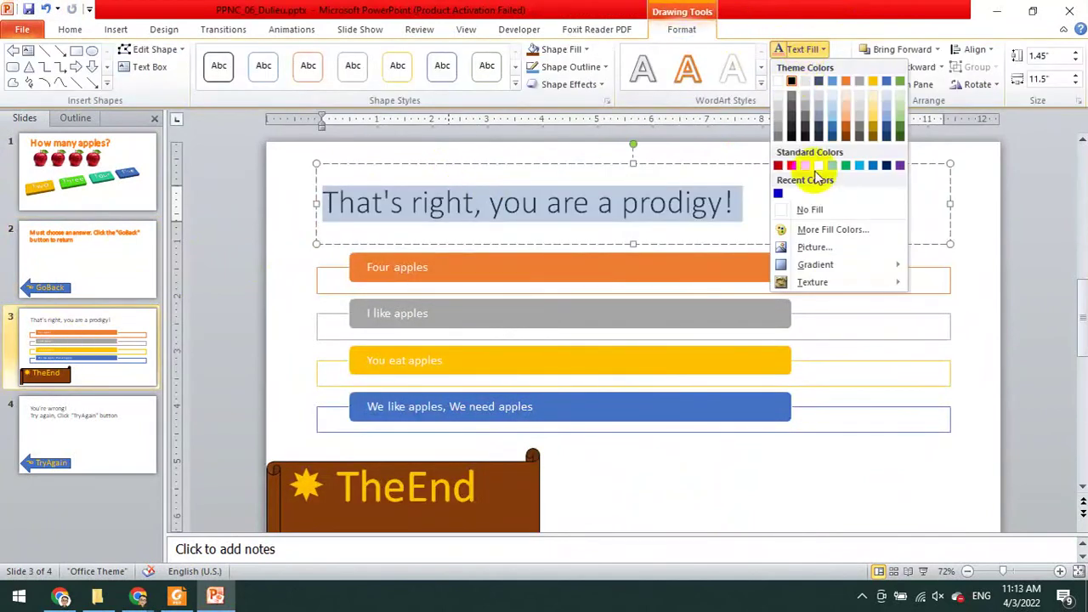
{"action": "left_click", "coordinate": [690, 74]}
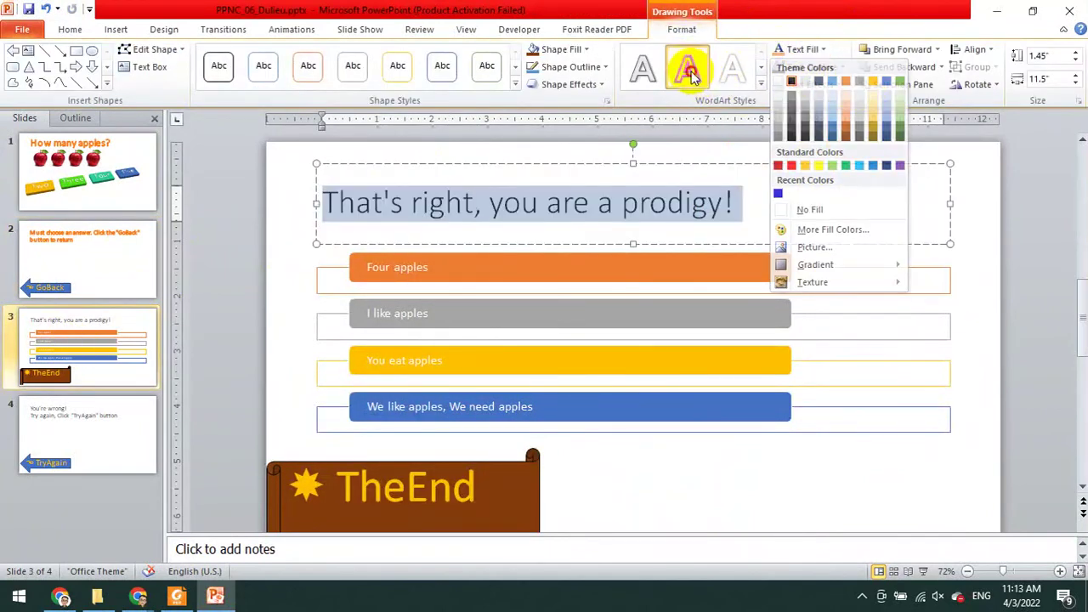
{"action": "left_click", "coordinate": [799, 52]}
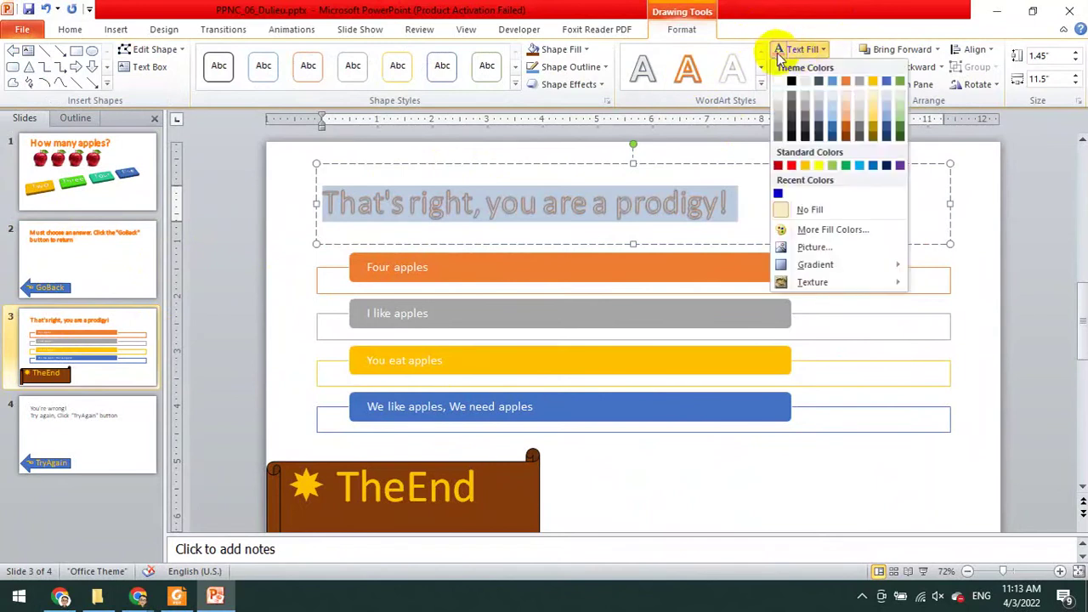
{"action": "left_click", "coordinate": [786, 49]}
Apply the orange WordArt style to the slide 4 'You're wrong!' text
{"action": "left_click", "coordinate": [80, 432]}
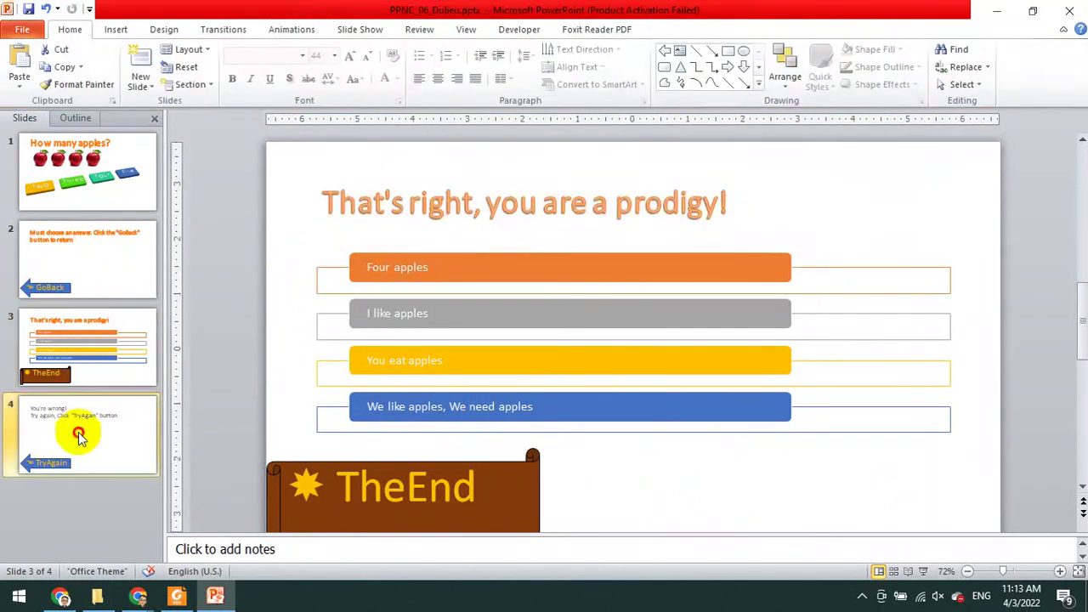
{"action": "triple_click", "coordinate": [361, 192]}
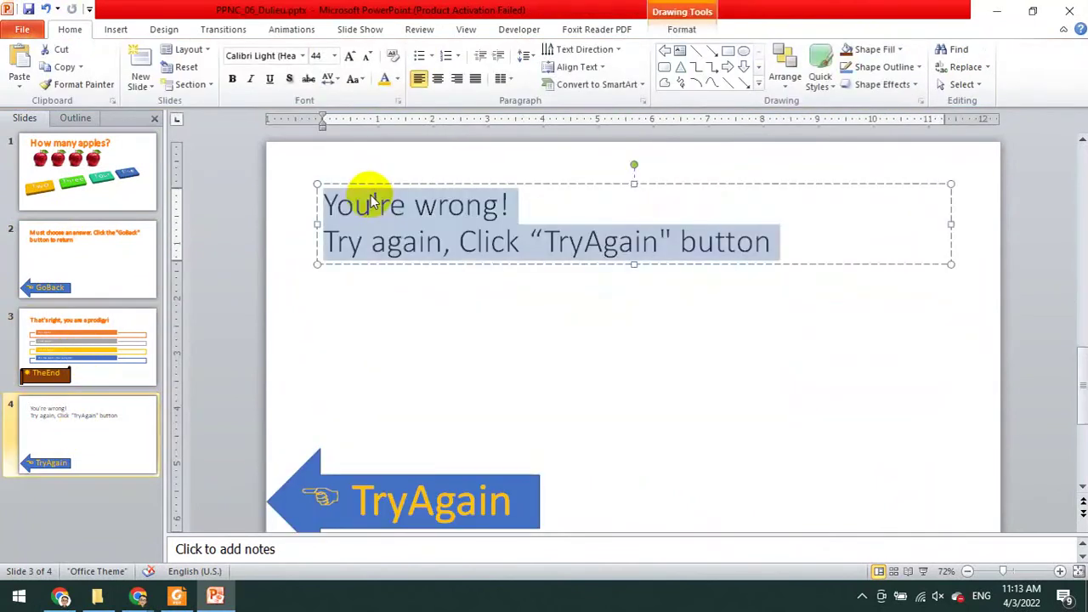
{"action": "left_click", "coordinate": [682, 29]}
{"action": "left_click", "coordinate": [687, 68]}
{"action": "left_click", "coordinate": [789, 51]}
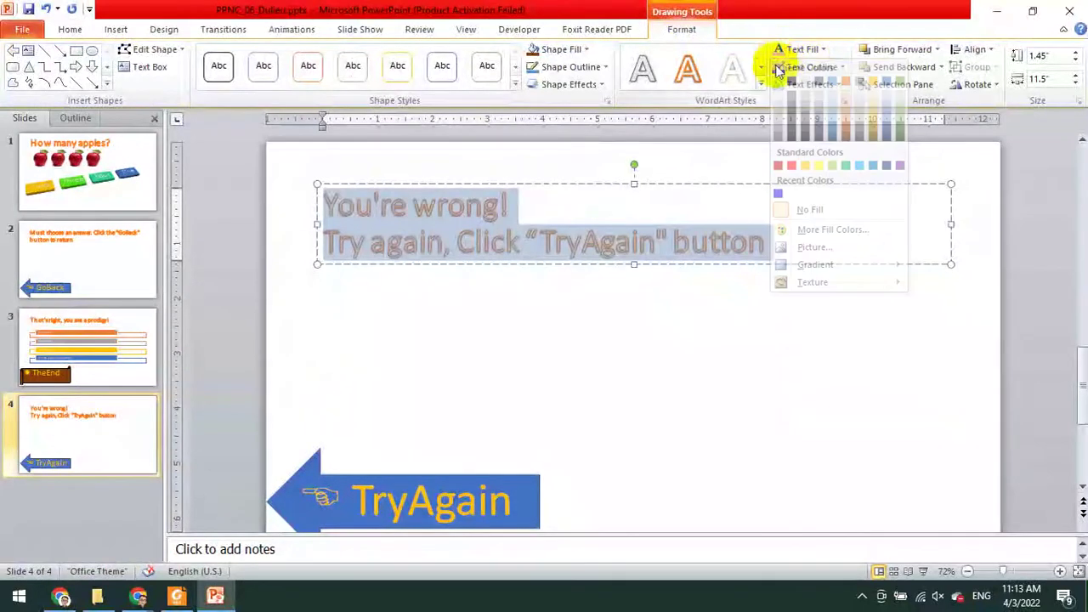
{"action": "left_click", "coordinate": [581, 398]}
{"action": "left_click", "coordinate": [173, 597]}
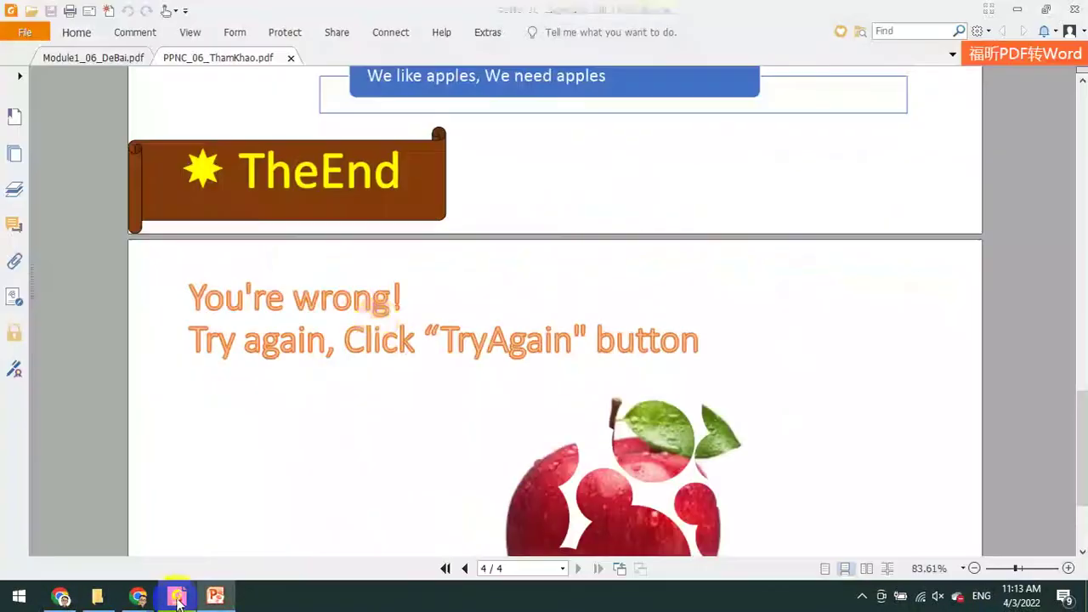
{"action": "scroll", "coordinate": [376, 328], "scroll_direction": "up", "scroll_amount": 1}
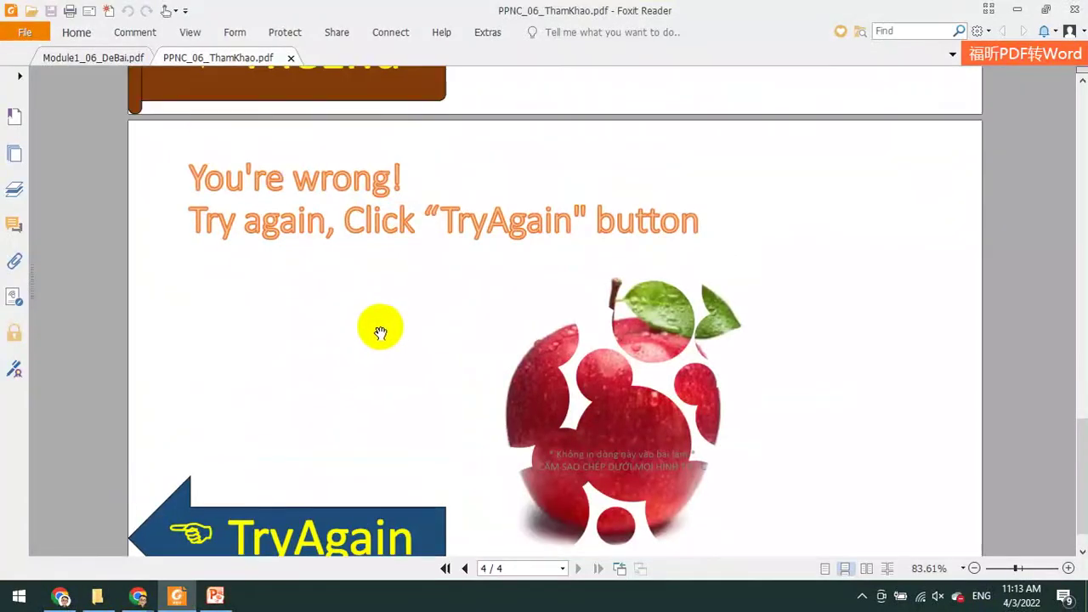
{"action": "scroll", "coordinate": [378, 330], "scroll_direction": "down", "scroll_amount": 1}
{"action": "left_click", "coordinate": [215, 597]}
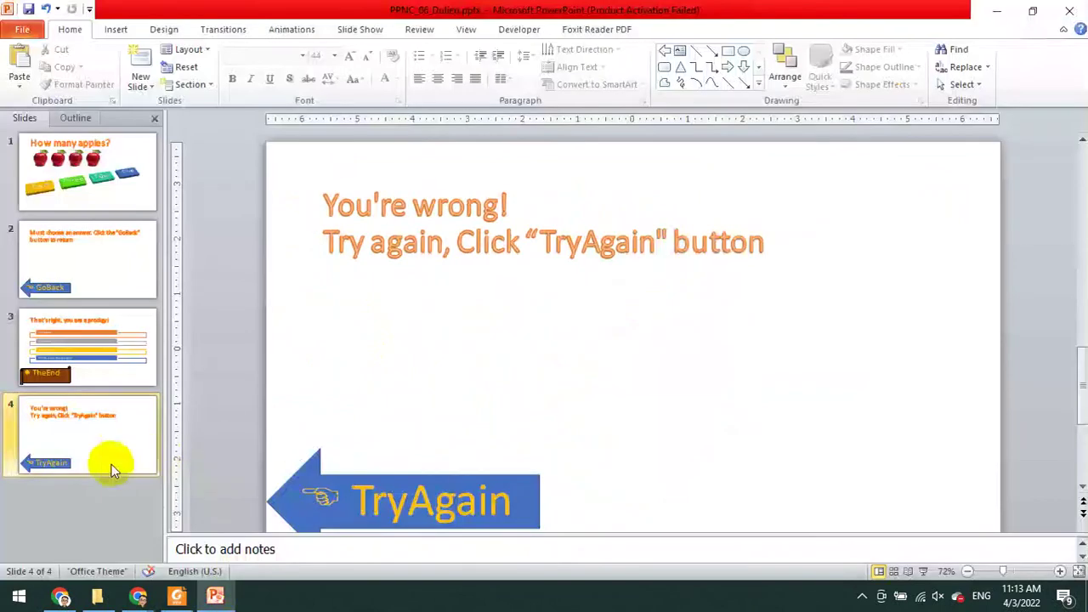
{"action": "left_click", "coordinate": [102, 348]}
{"action": "left_click", "coordinate": [101, 266]}
{"action": "left_click", "coordinate": [106, 187]}
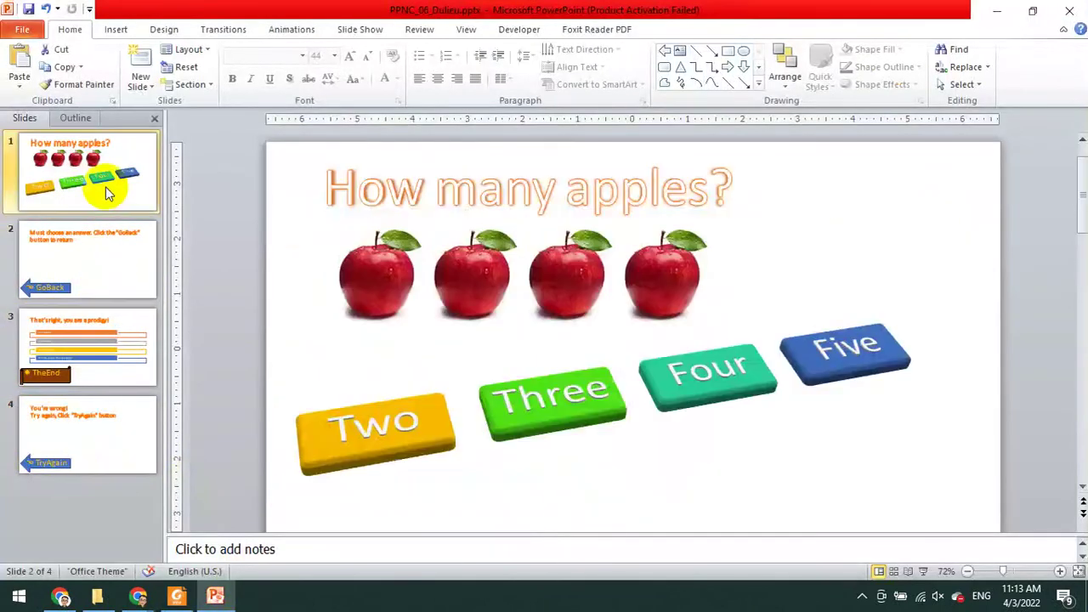
{"action": "left_click", "coordinate": [97, 273]}
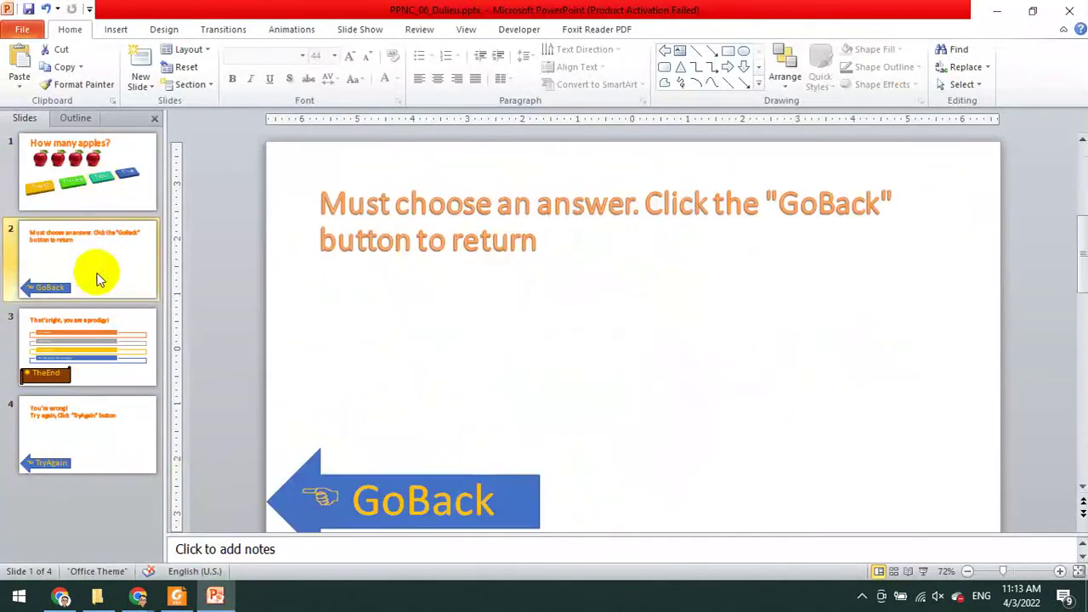
{"action": "left_click", "coordinate": [83, 319]}
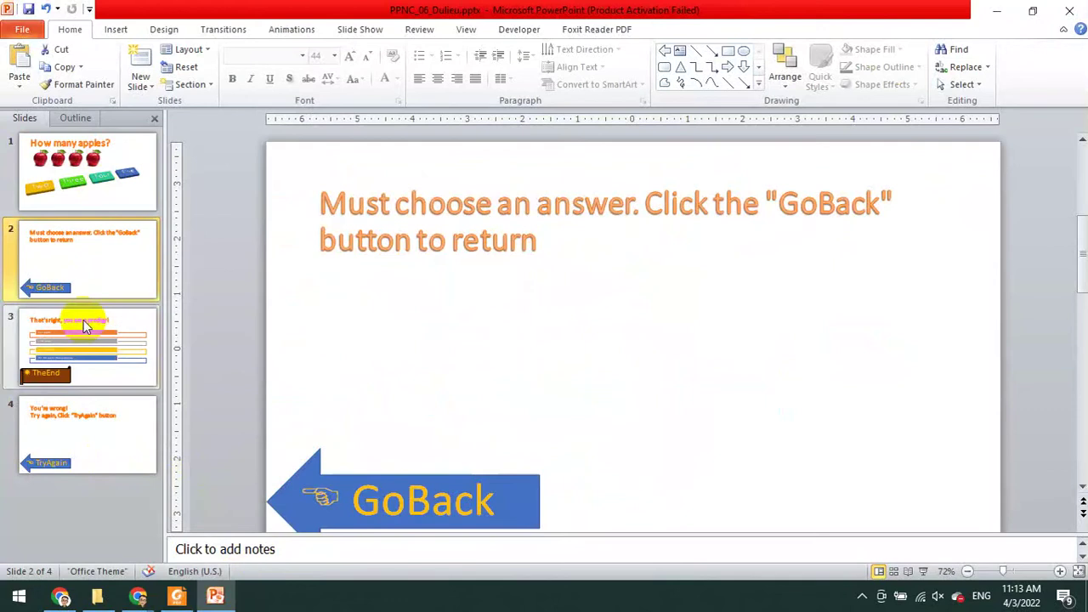
{"action": "left_click", "coordinate": [88, 471]}
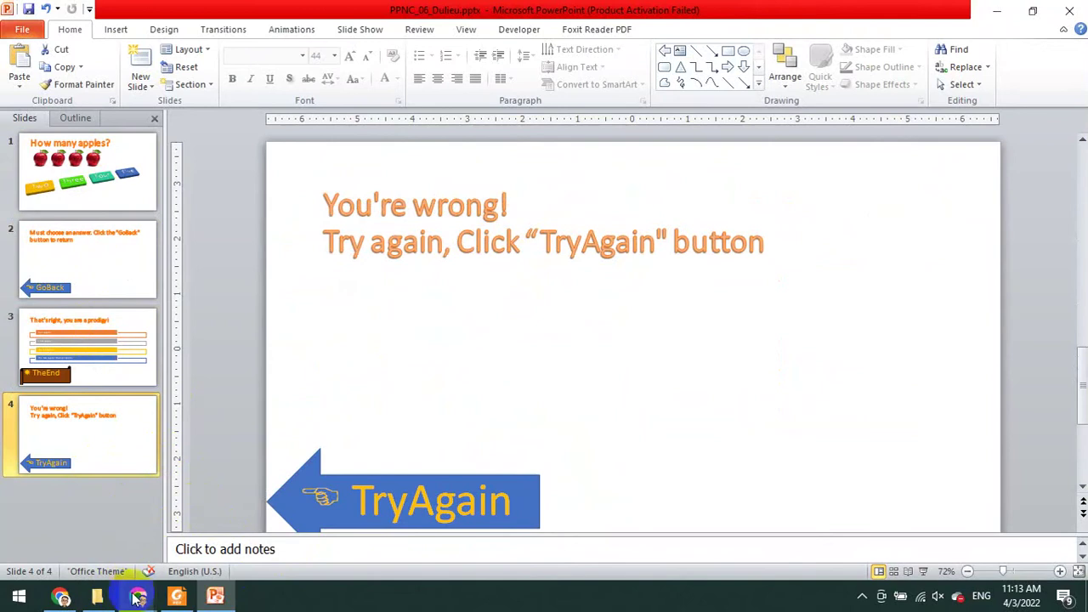
{"action": "left_click", "coordinate": [174, 597]}
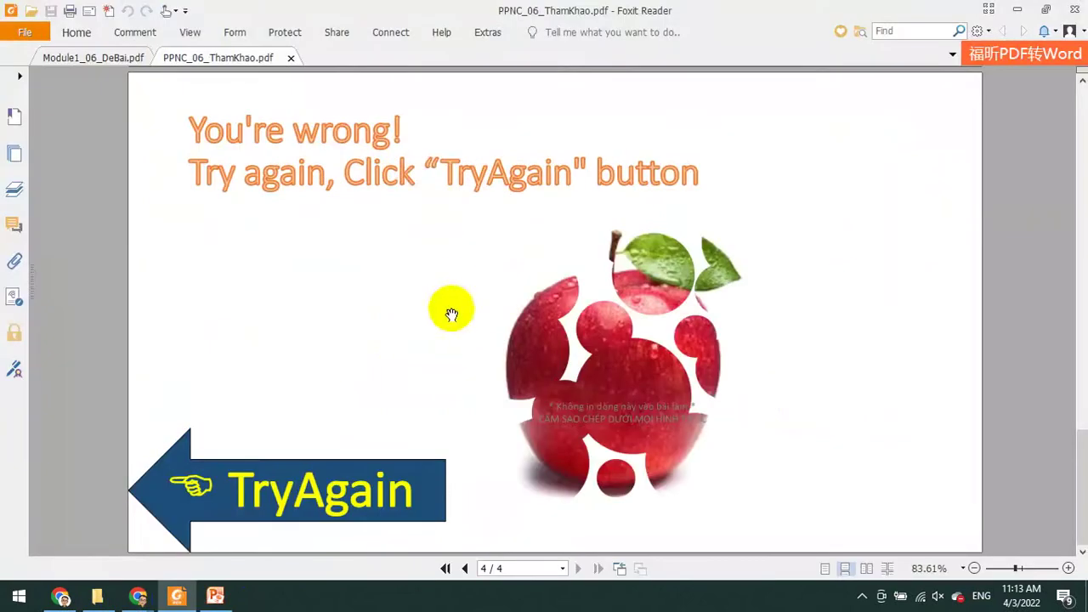
Read through the Module1_06_DeBai.pdf assignment document
{"action": "left_click", "coordinate": [95, 57]}
{"action": "scroll", "coordinate": [408, 259], "scroll_direction": "down", "scroll_amount": 1}
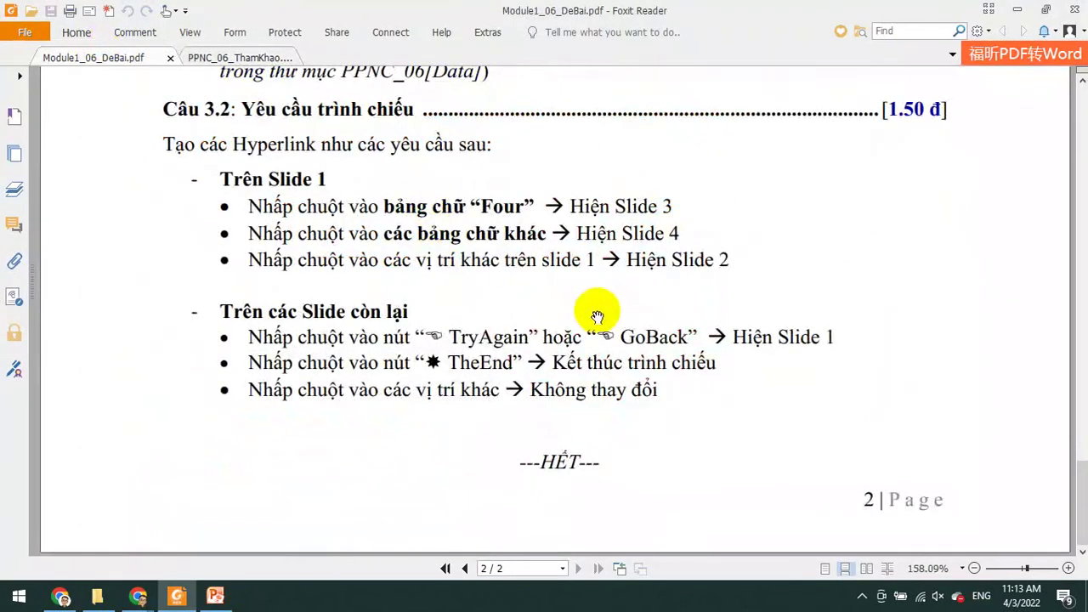
{"action": "scroll", "coordinate": [441, 316], "scroll_direction": "up", "scroll_amount": 1}
{"action": "scroll", "coordinate": [399, 246], "scroll_direction": "up", "scroll_amount": 3}
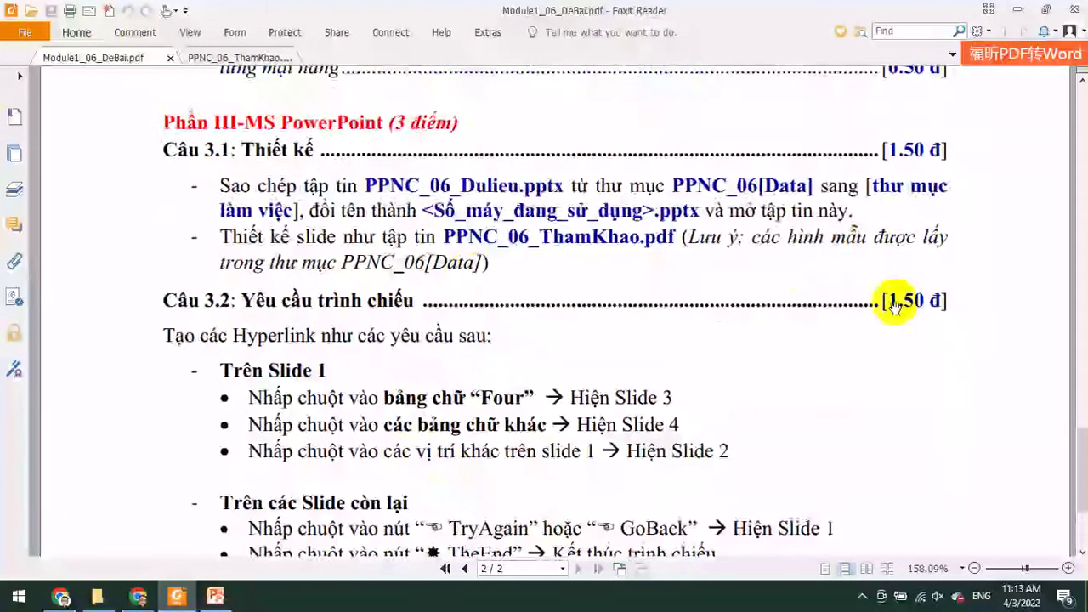
{"action": "scroll", "coordinate": [595, 328], "scroll_direction": "down", "scroll_amount": 3}
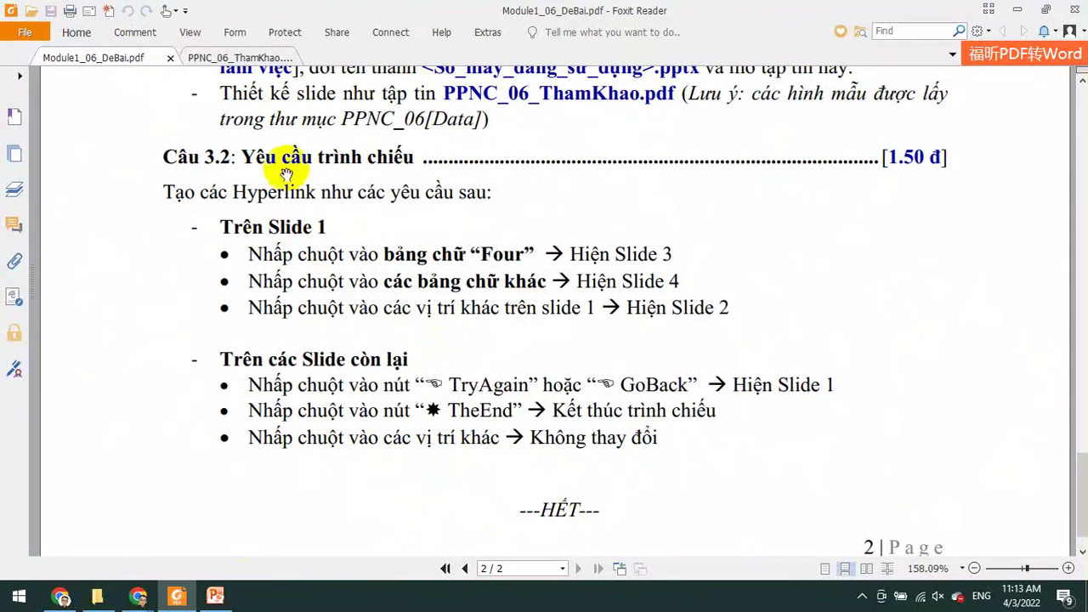
Scroll PPNC_06_ThamKhao.pdf back to page 1, rechecking the hyperlink requirements
{"action": "left_click", "coordinate": [256, 51]}
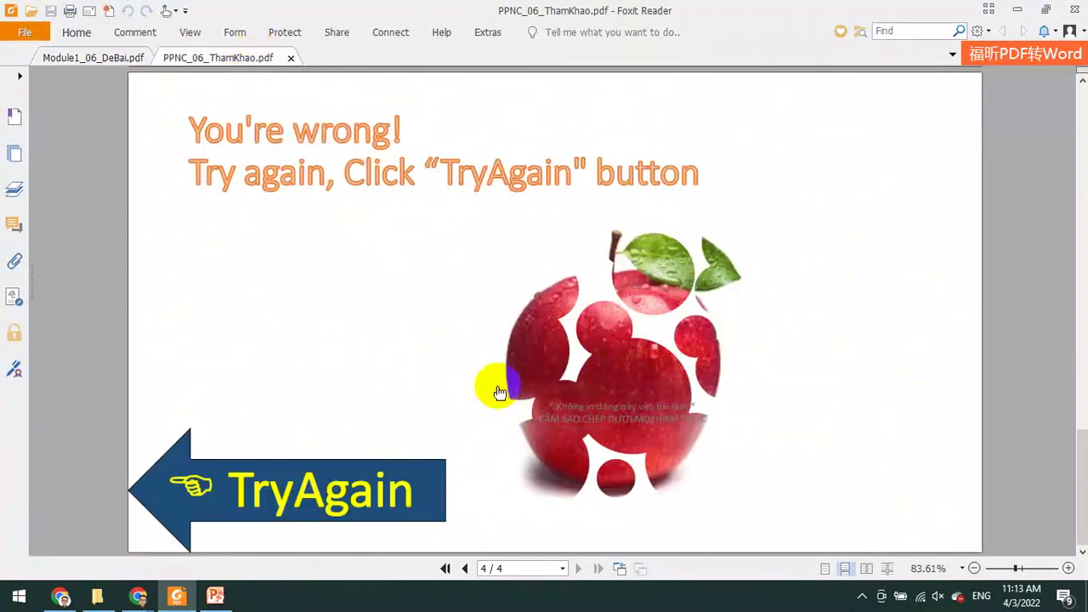
{"action": "scroll", "coordinate": [497, 388], "scroll_direction": "up", "scroll_amount": 5}
{"action": "scroll", "coordinate": [508, 395], "scroll_direction": "up", "scroll_amount": 5}
{"action": "scroll", "coordinate": [505, 390], "scroll_direction": "up", "scroll_amount": 5}
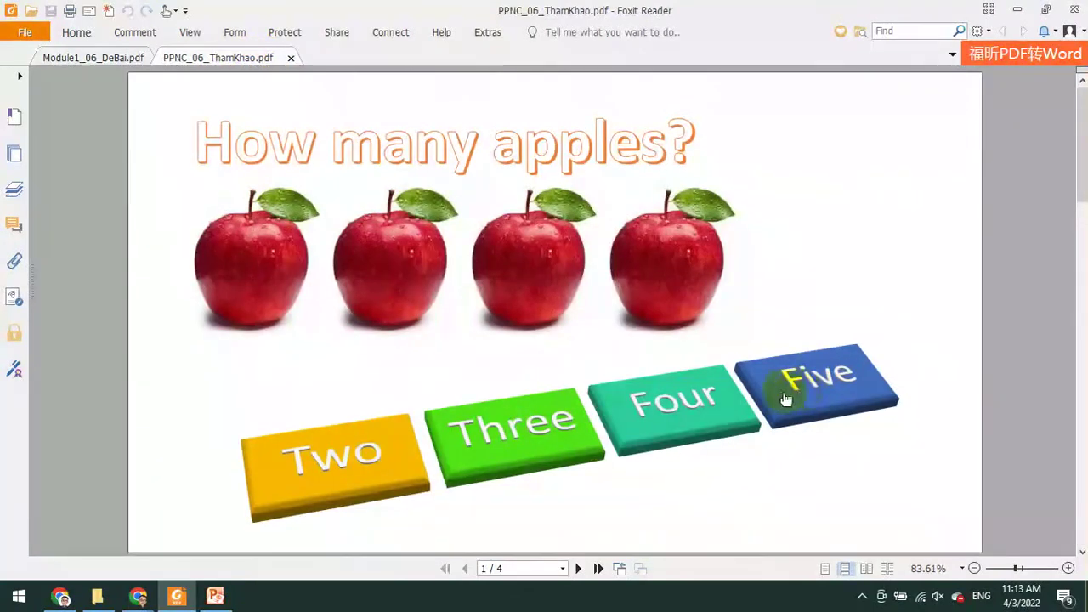
{"action": "left_click", "coordinate": [133, 61]}
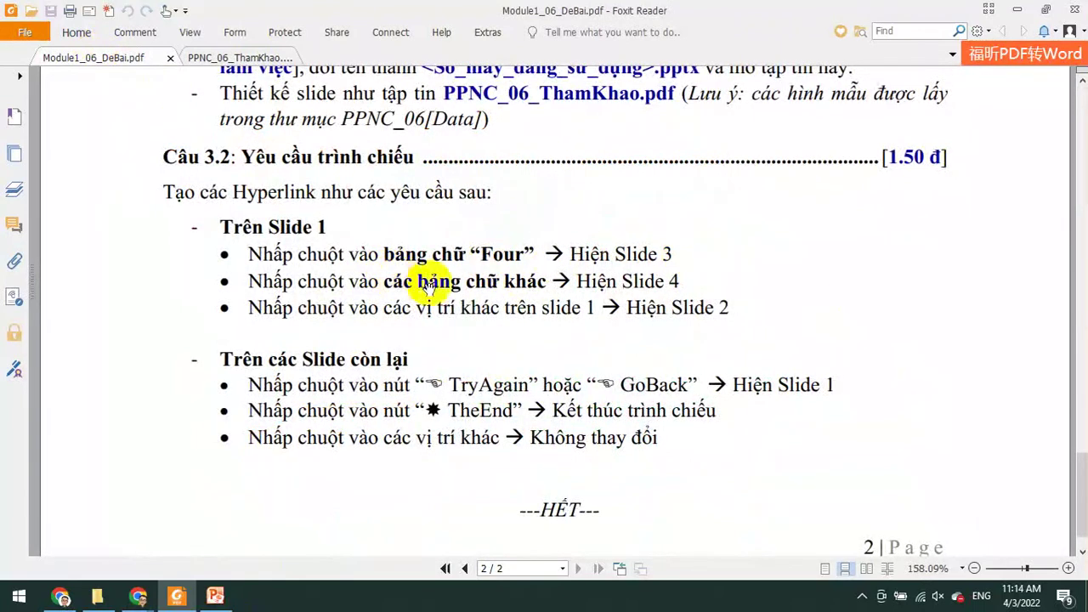
{"action": "left_click", "coordinate": [248, 59]}
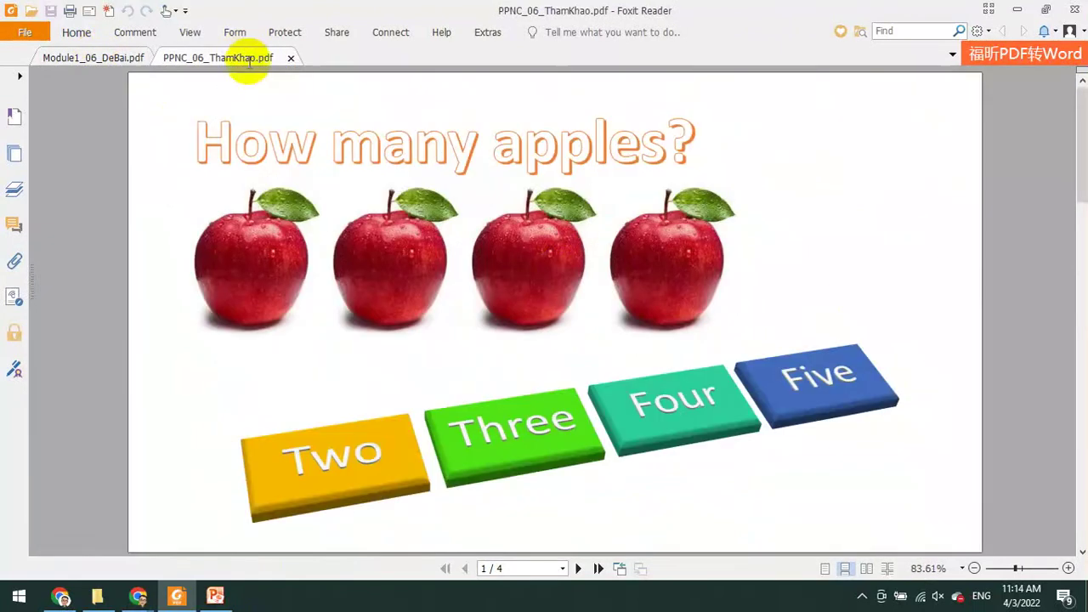
Back in PowerPoint, select the Four answer shape on slide 1
{"action": "left_click", "coordinate": [215, 597]}
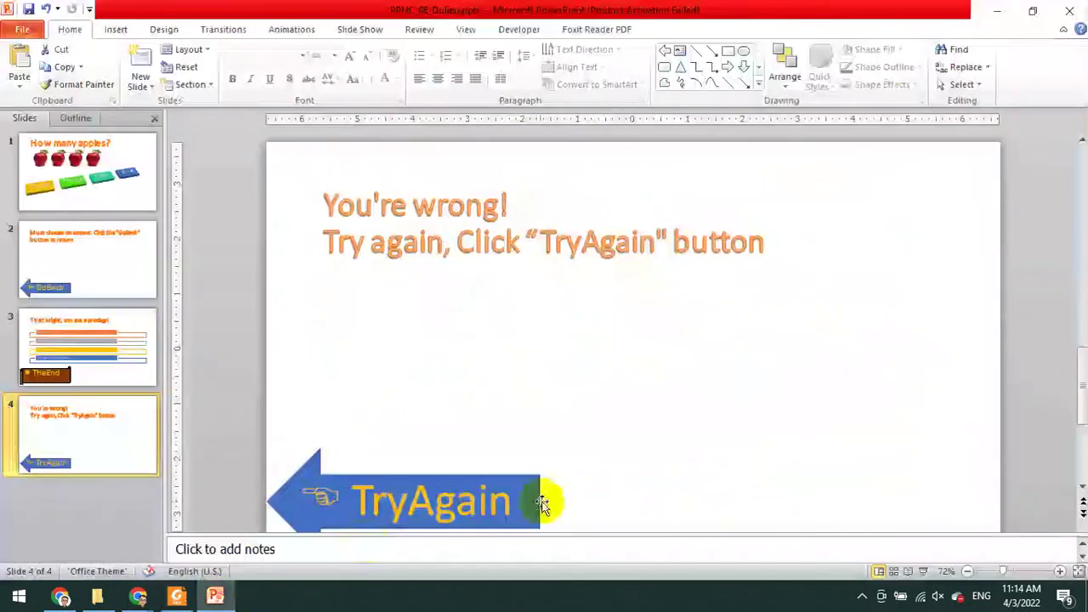
{"action": "left_click", "coordinate": [118, 199]}
{"action": "left_click", "coordinate": [786, 463]}
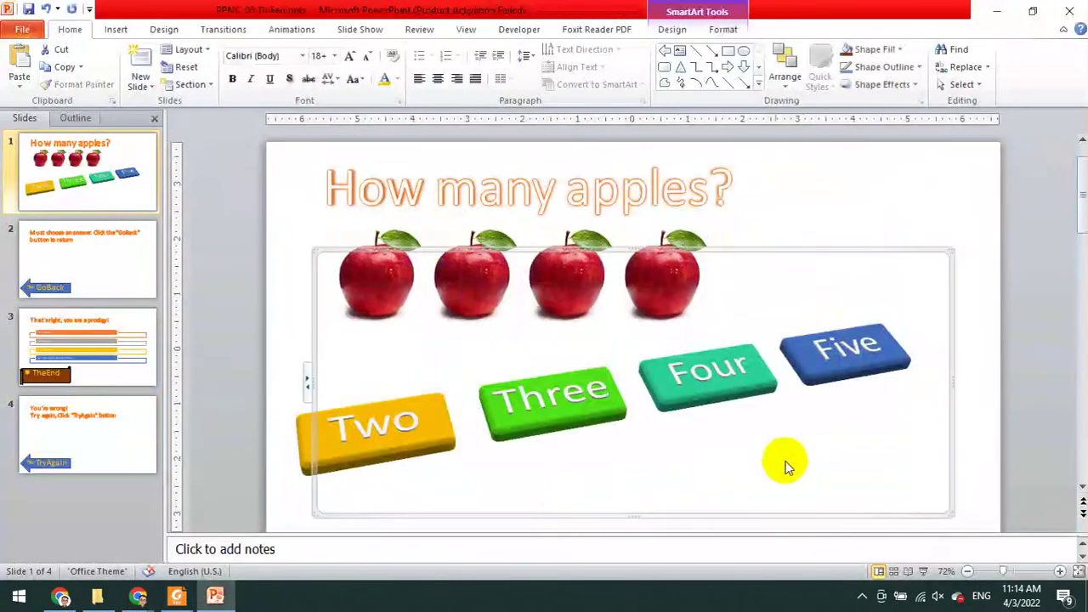
{"action": "left_click", "coordinate": [985, 213]}
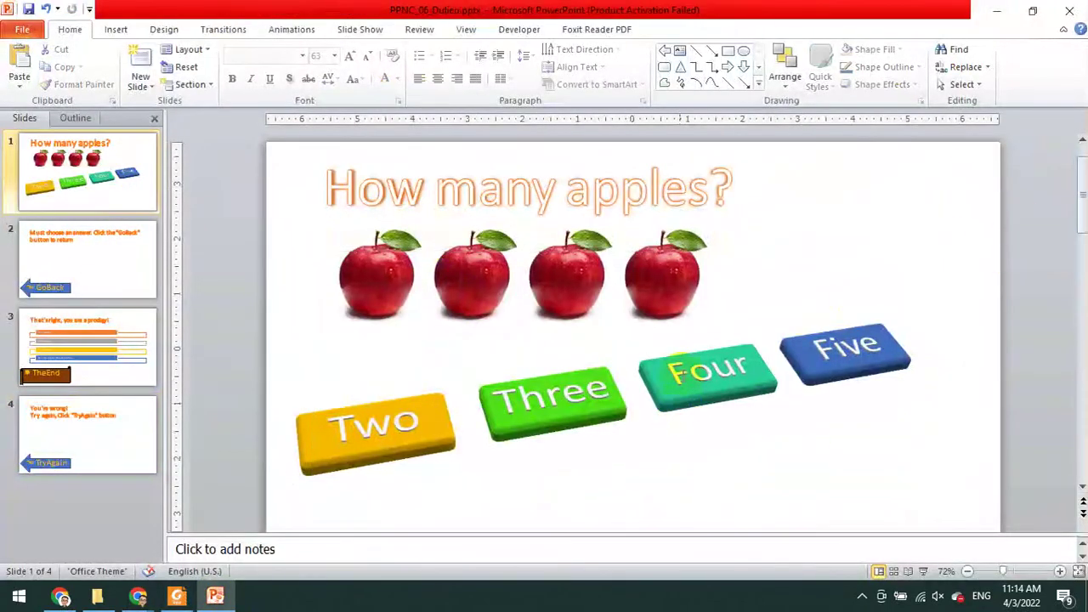
{"action": "left_click", "coordinate": [677, 400]}
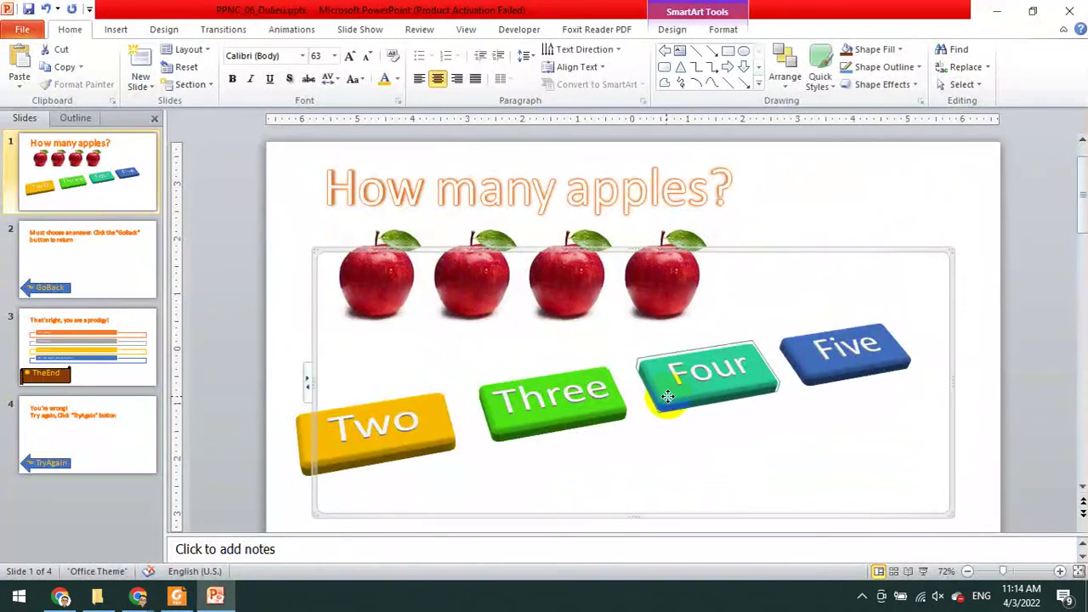
{"action": "right_click", "coordinate": [668, 397]}
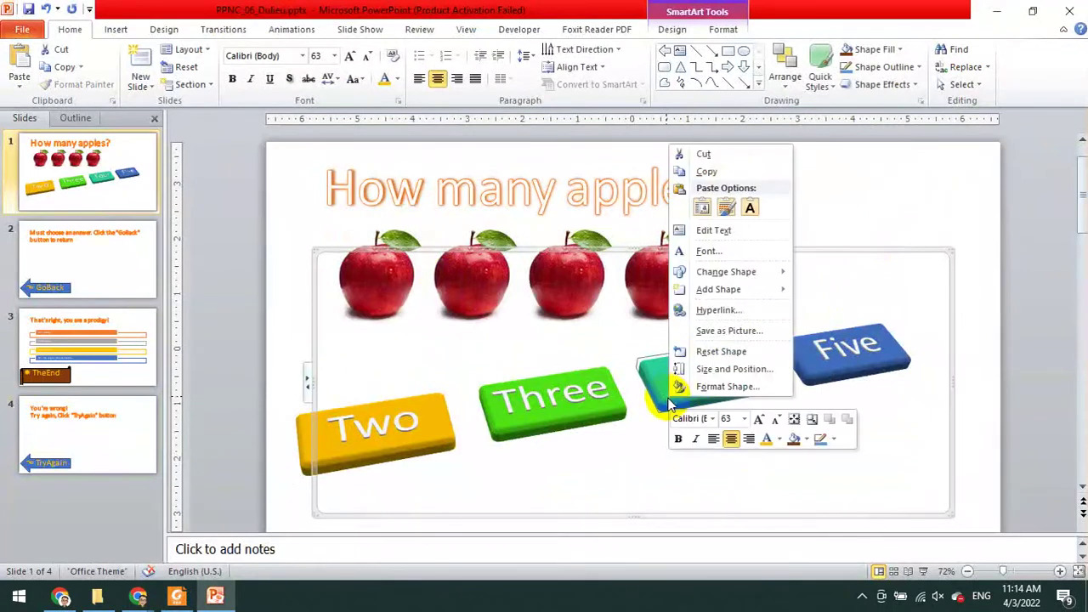
Hyperlink Four to slide 3 via Place in This Document, confirming against the requirements
{"action": "left_click", "coordinate": [116, 34]}
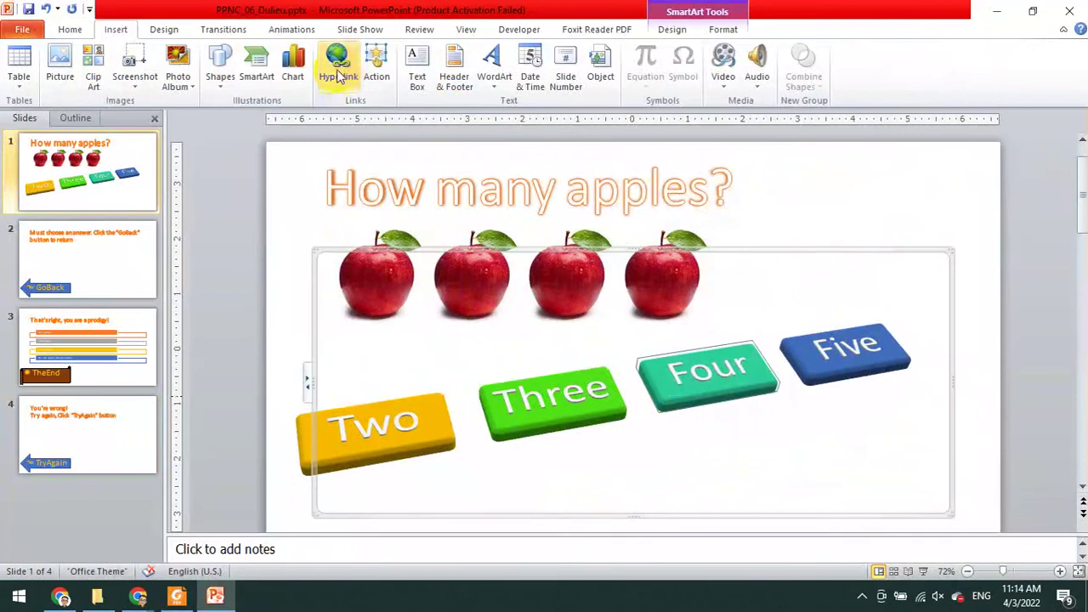
{"action": "right_click", "coordinate": [667, 401]}
{"action": "left_click", "coordinate": [719, 313]}
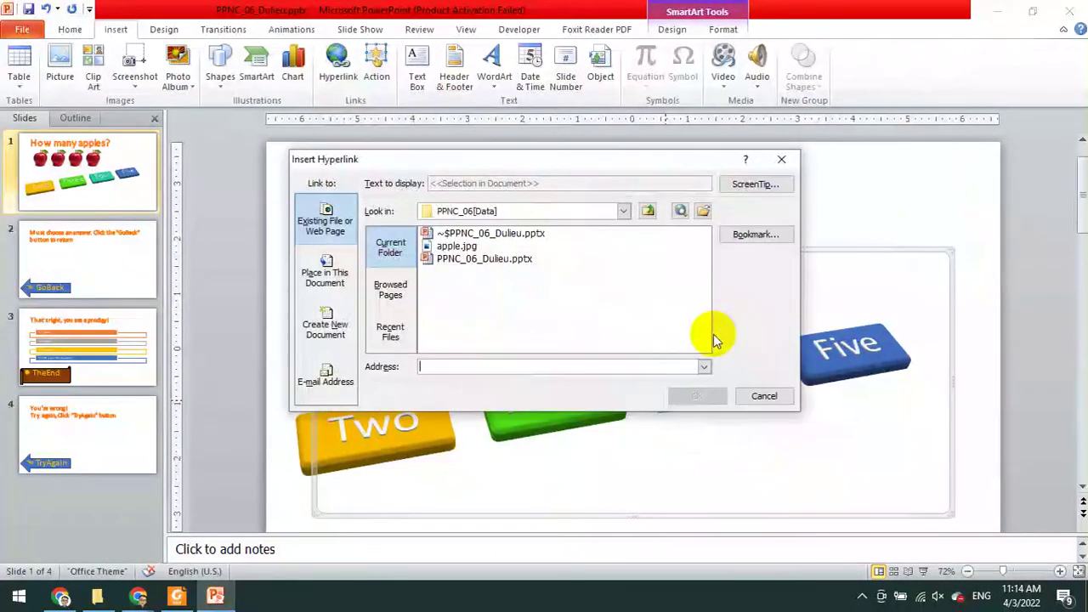
{"action": "left_click_drag", "start_coordinate": [463, 159], "coordinate": [681, 153]}
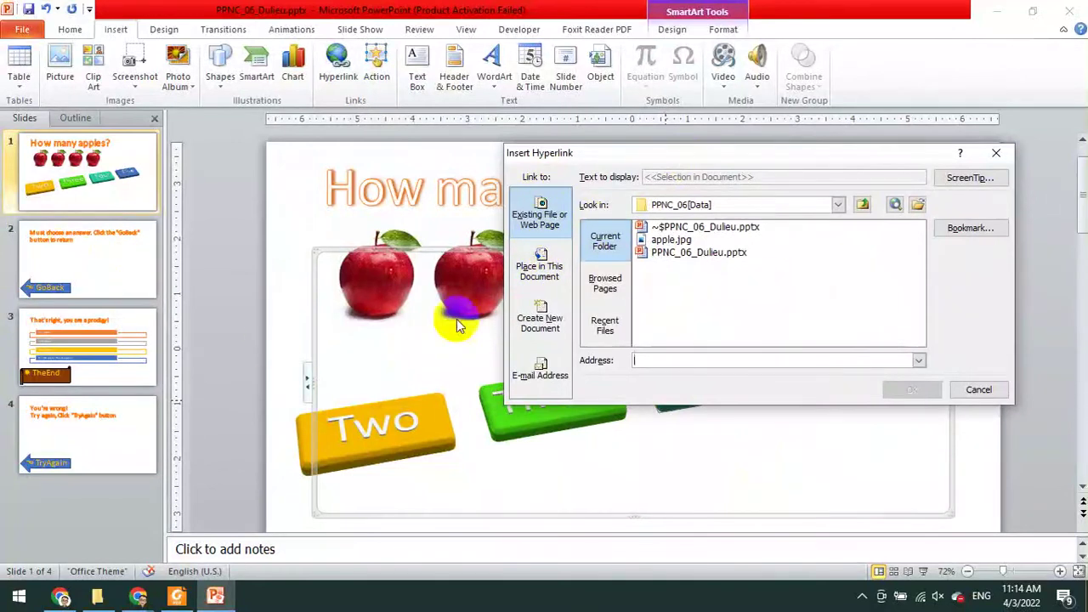
{"action": "left_click", "coordinate": [544, 283]}
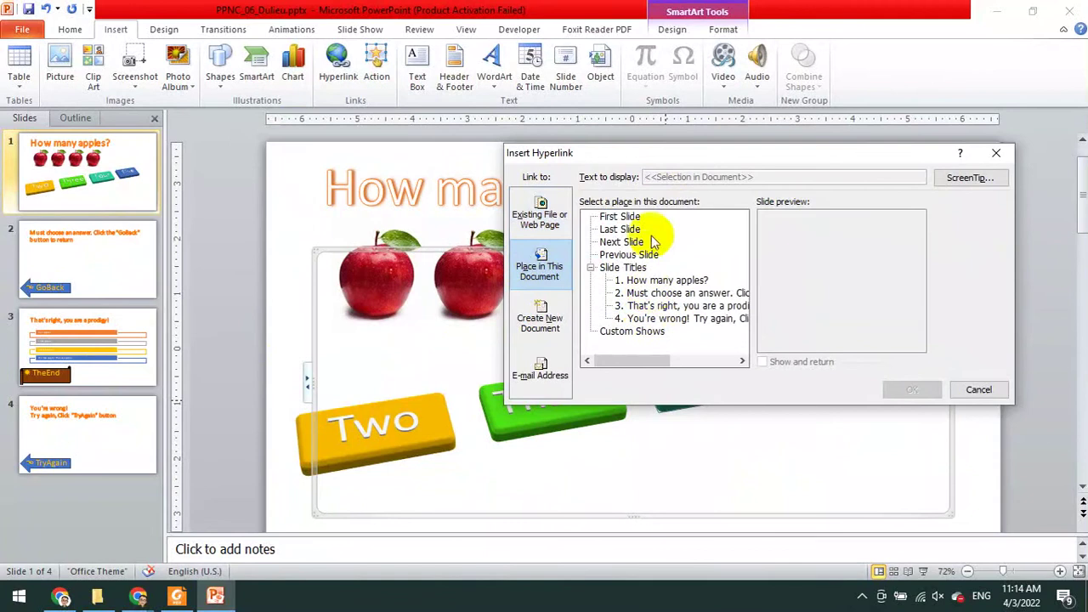
{"action": "left_click", "coordinate": [637, 307]}
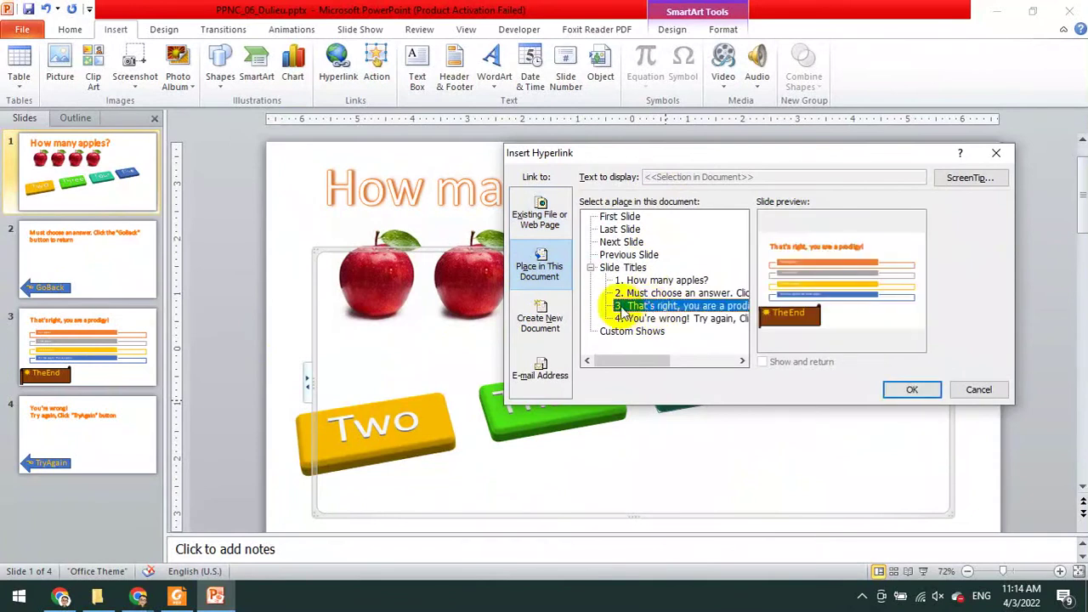
{"action": "left_click", "coordinate": [176, 598]}
{"action": "left_click", "coordinate": [87, 56]}
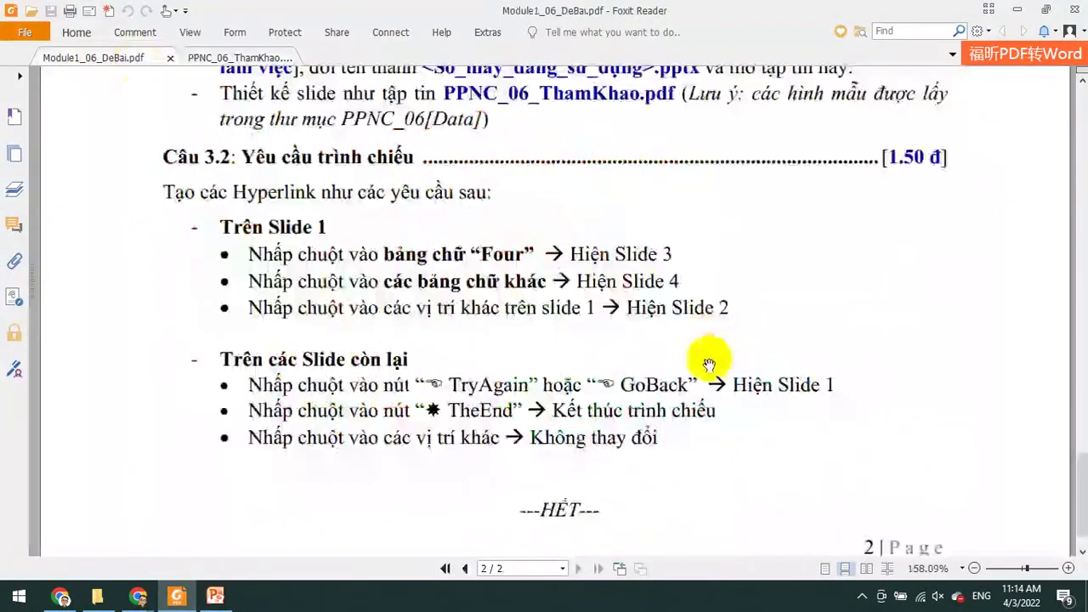
{"action": "left_click", "coordinate": [215, 597]}
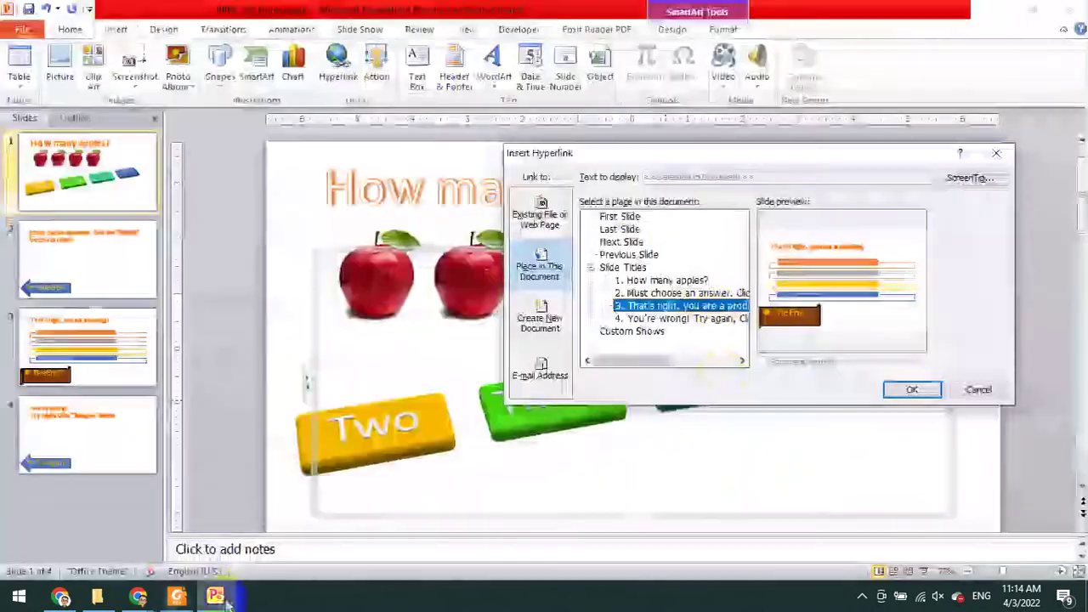
{"action": "left_click", "coordinate": [910, 391]}
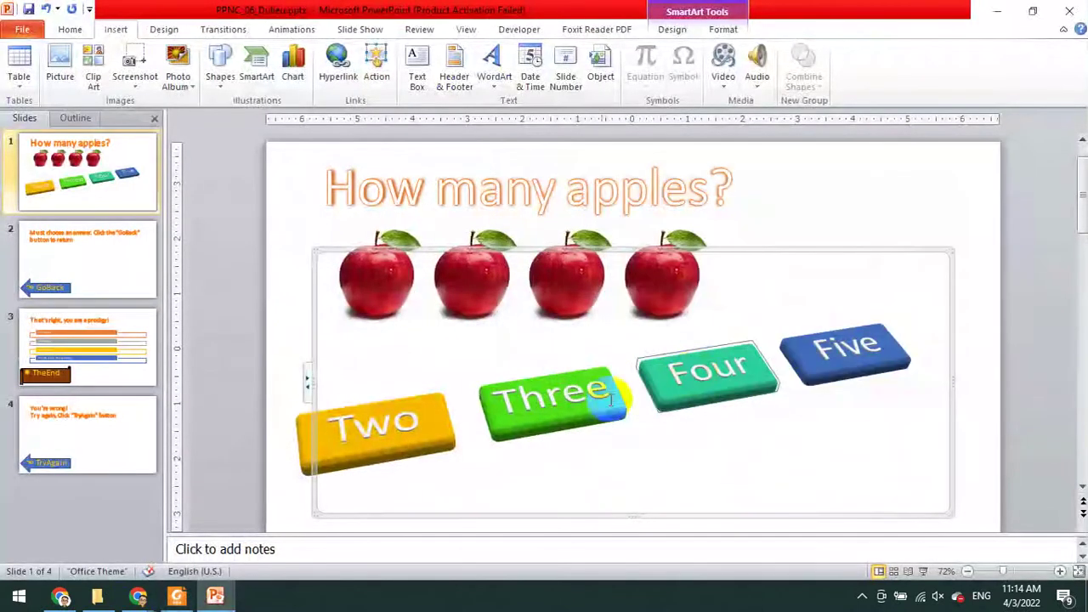
Hyperlink Two, Three and Five in turn to slide 4 via Place in This Document
{"action": "left_click", "coordinate": [366, 425]}
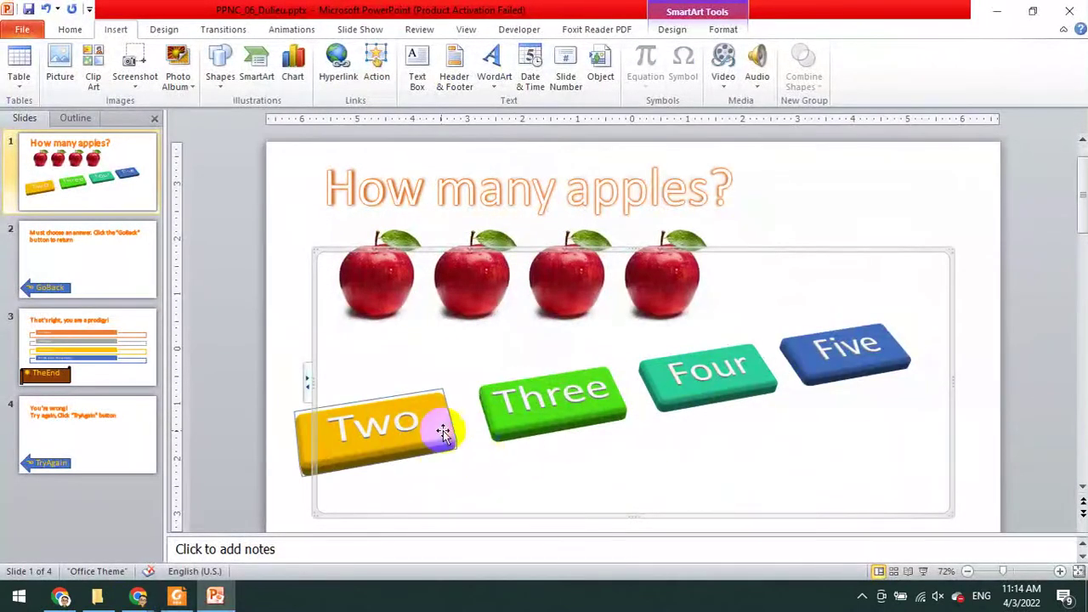
{"action": "left_click", "coordinate": [337, 68]}
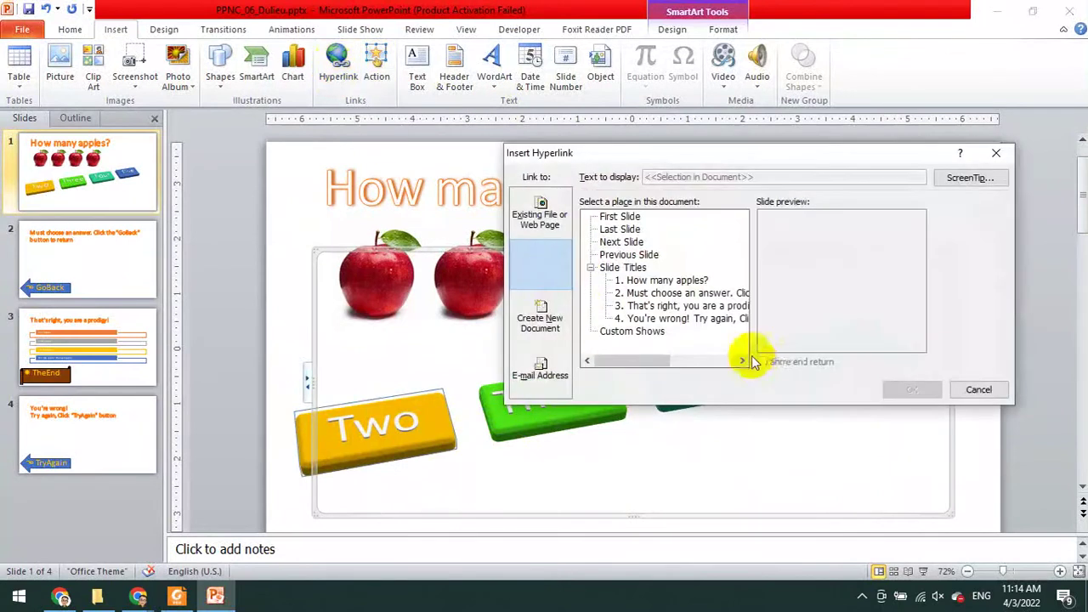
{"action": "left_click", "coordinate": [679, 318]}
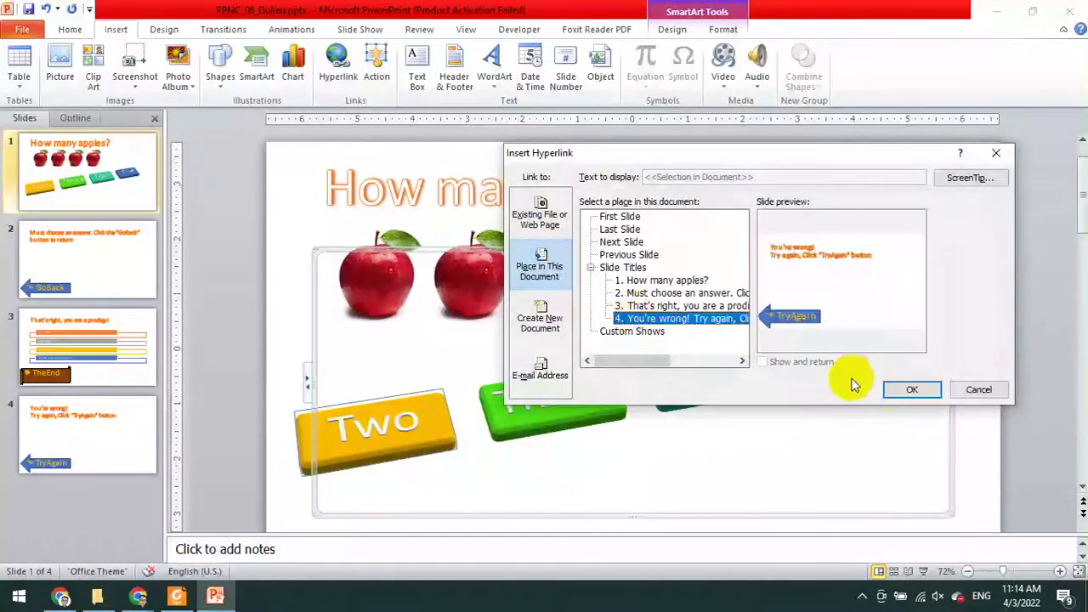
{"action": "left_click", "coordinate": [911, 390]}
{"action": "left_click", "coordinate": [509, 430]}
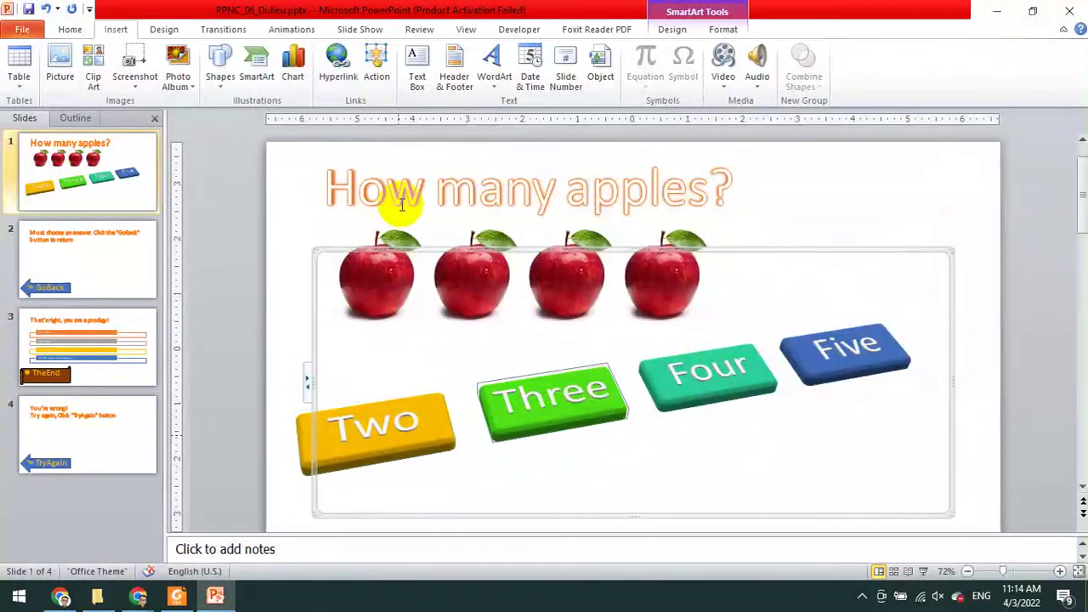
{"action": "left_click", "coordinate": [340, 77]}
{"action": "left_click", "coordinate": [654, 317]}
{"action": "left_click", "coordinate": [892, 387]}
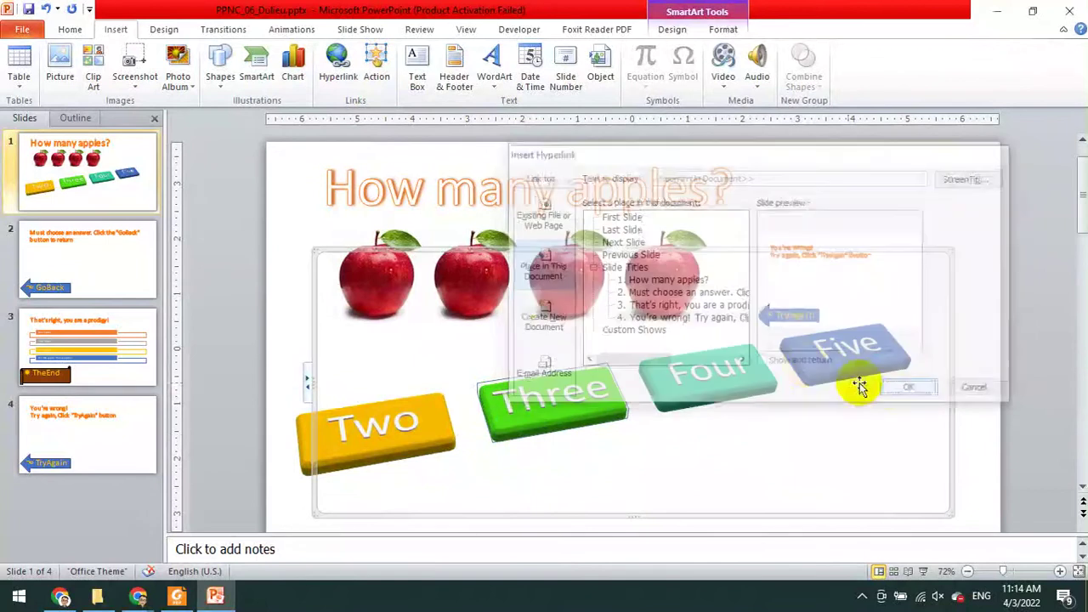
{"action": "left_click", "coordinate": [860, 385]}
{"action": "left_click", "coordinate": [339, 77]}
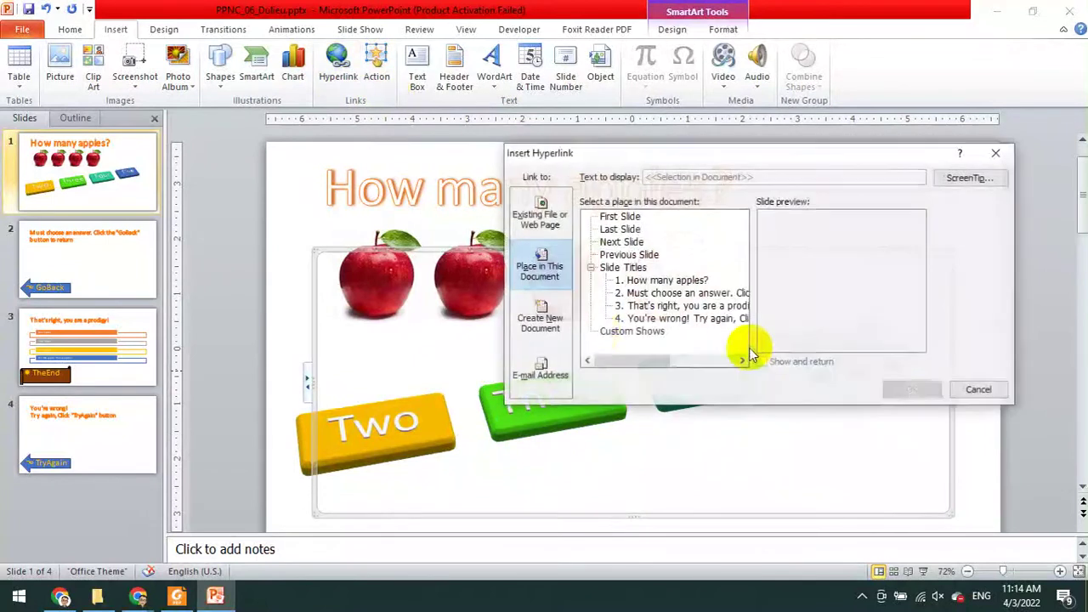
{"action": "left_click", "coordinate": [693, 319]}
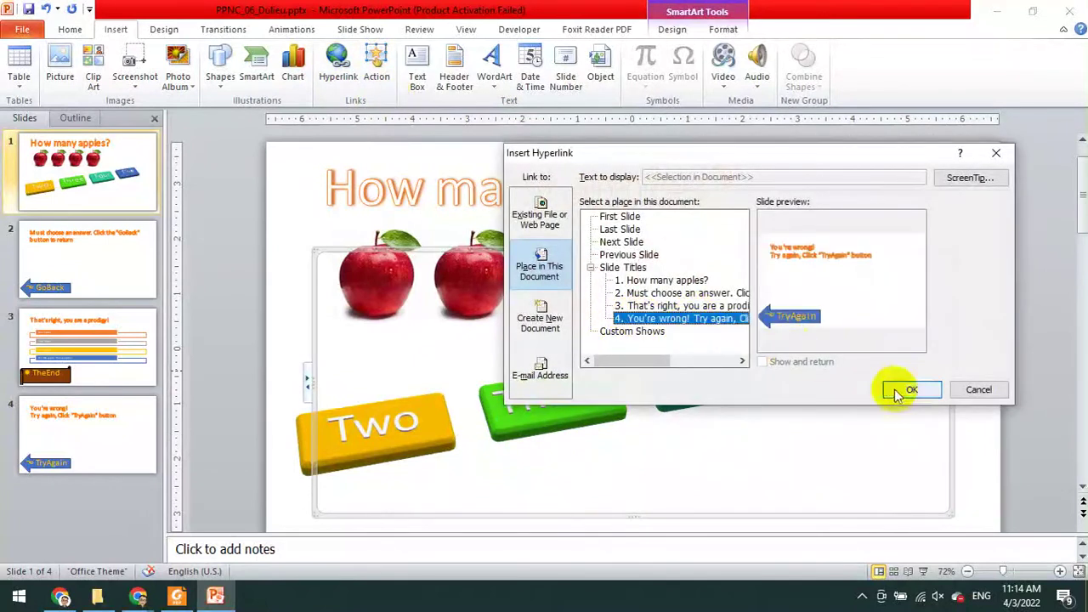
{"action": "left_click", "coordinate": [907, 389]}
Check the assignment PDF and return to slide 2, 'Must choose an answer', with its GoBack arrow
{"action": "left_click", "coordinate": [177, 596]}
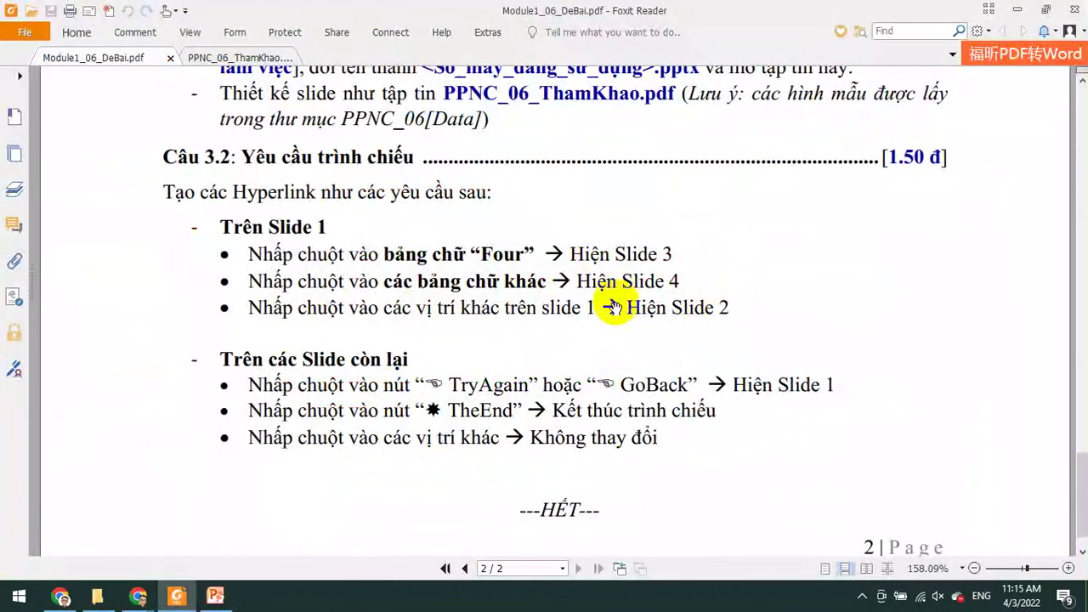
{"action": "left_click", "coordinate": [215, 595]}
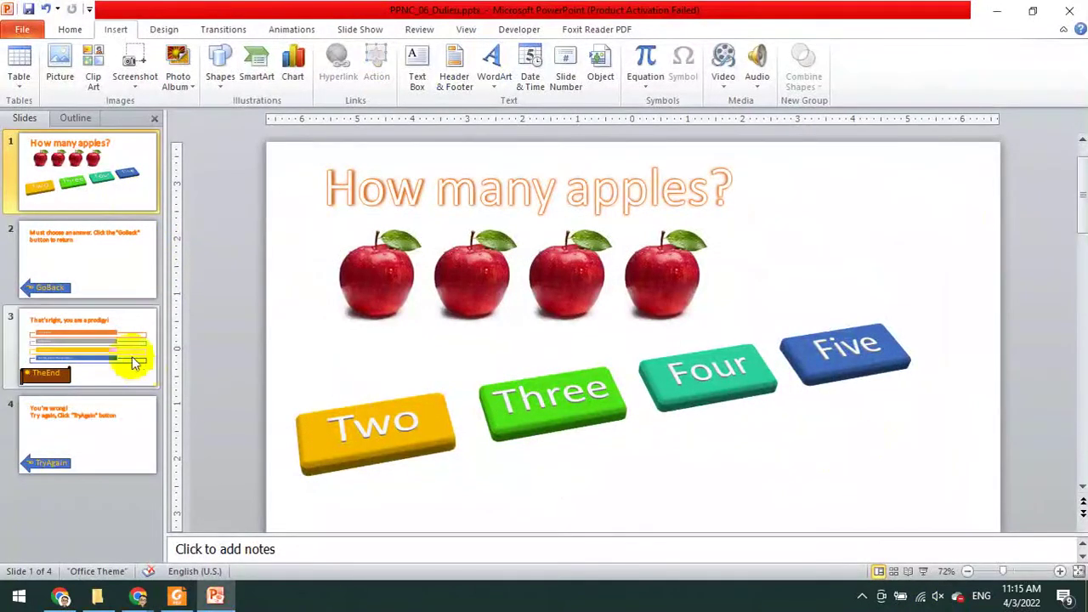
{"action": "left_click", "coordinate": [113, 280]}
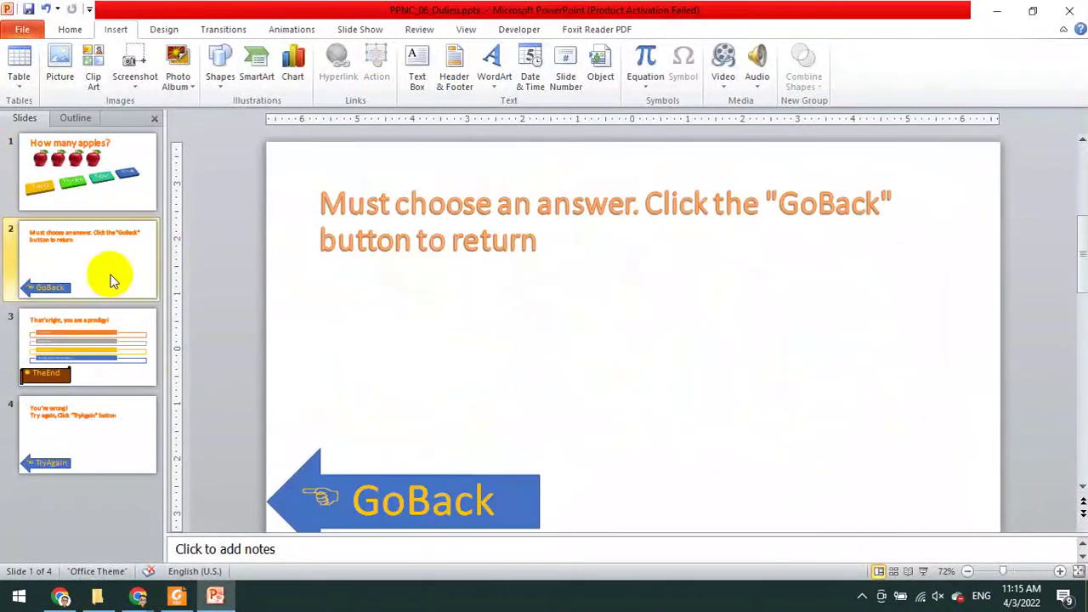
{"action": "left_click", "coordinate": [177, 595]}
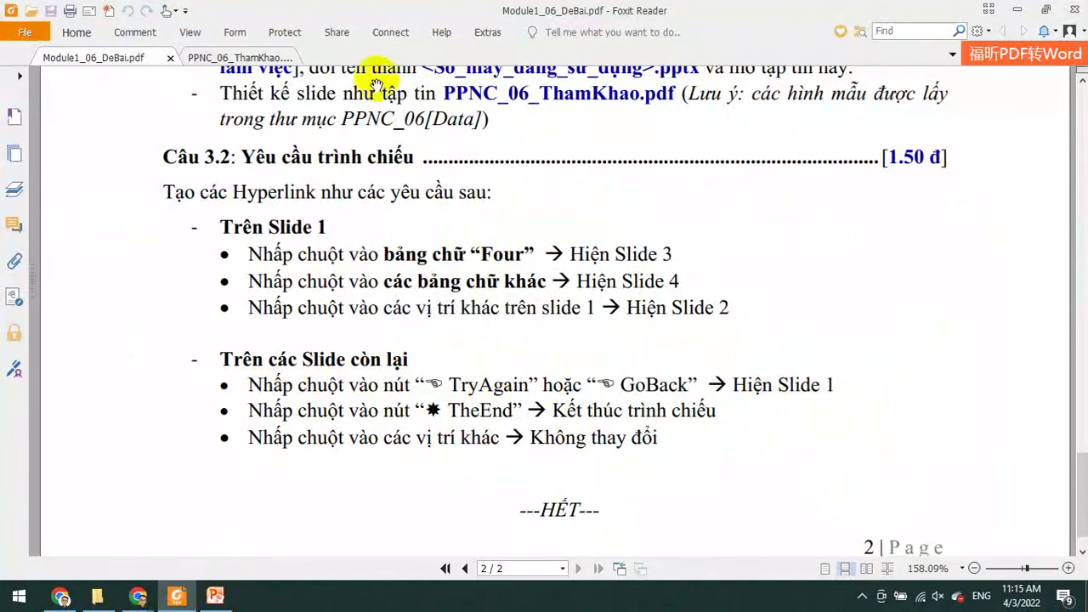
{"action": "left_click", "coordinate": [215, 596]}
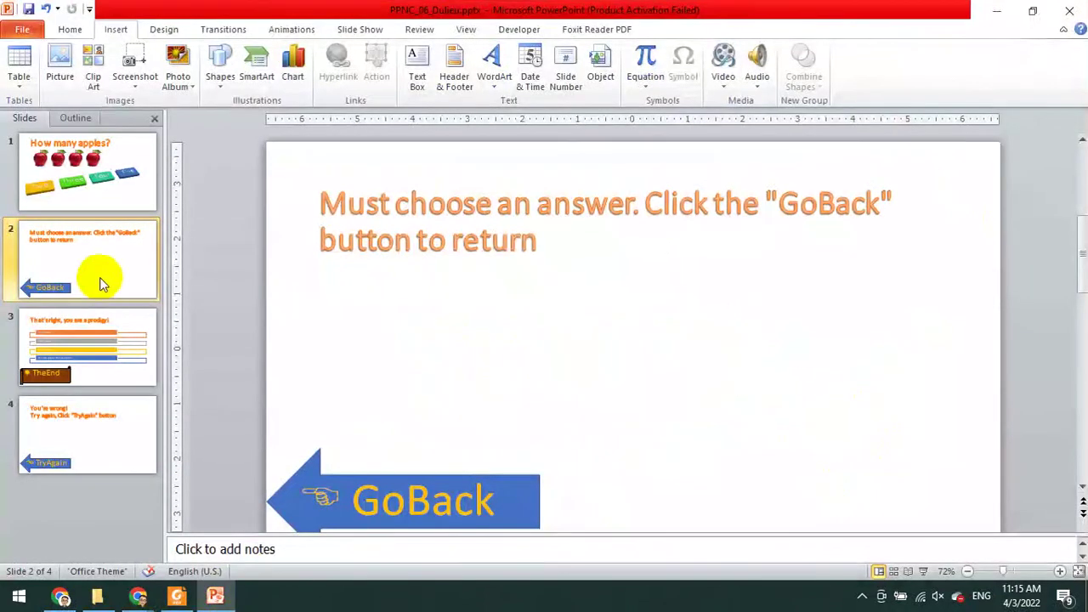
Link the GoBack arrow on slide 2 to slide 1
{"action": "left_click", "coordinate": [330, 482]}
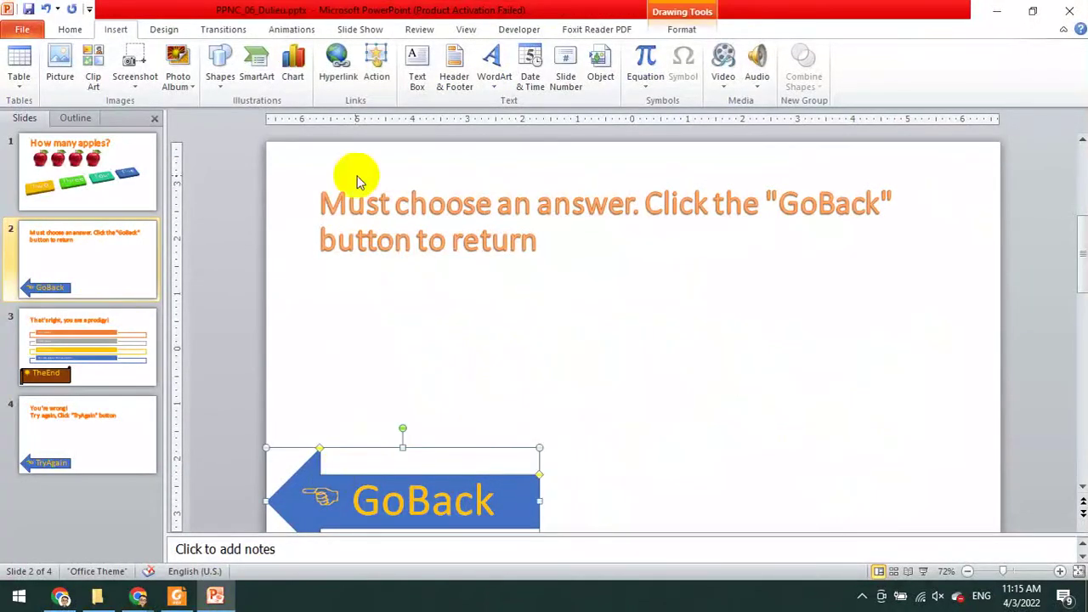
{"action": "left_click", "coordinate": [339, 64]}
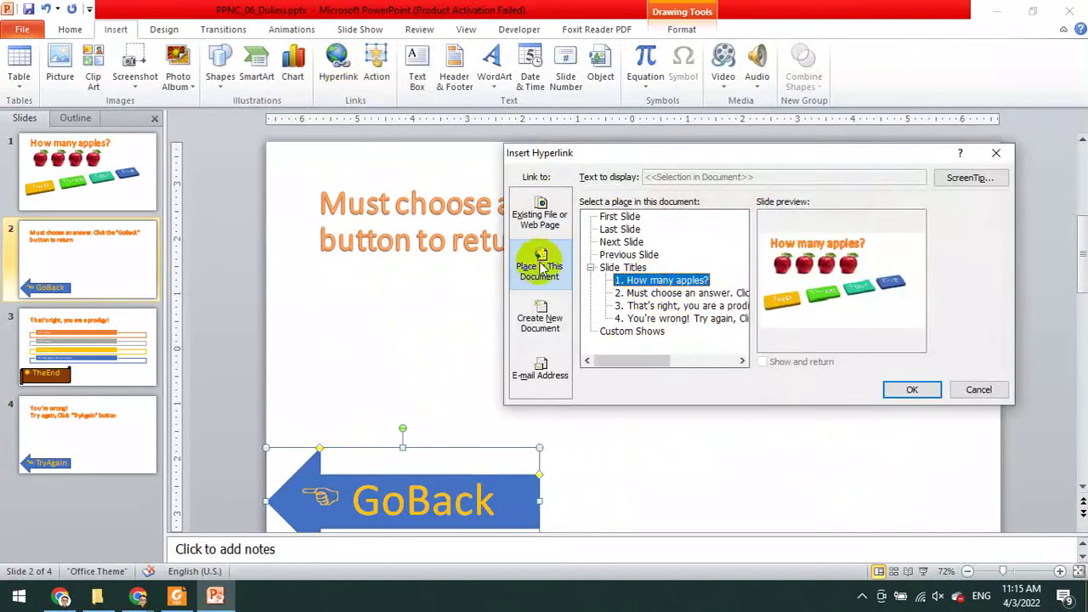
{"action": "left_click", "coordinate": [911, 390]}
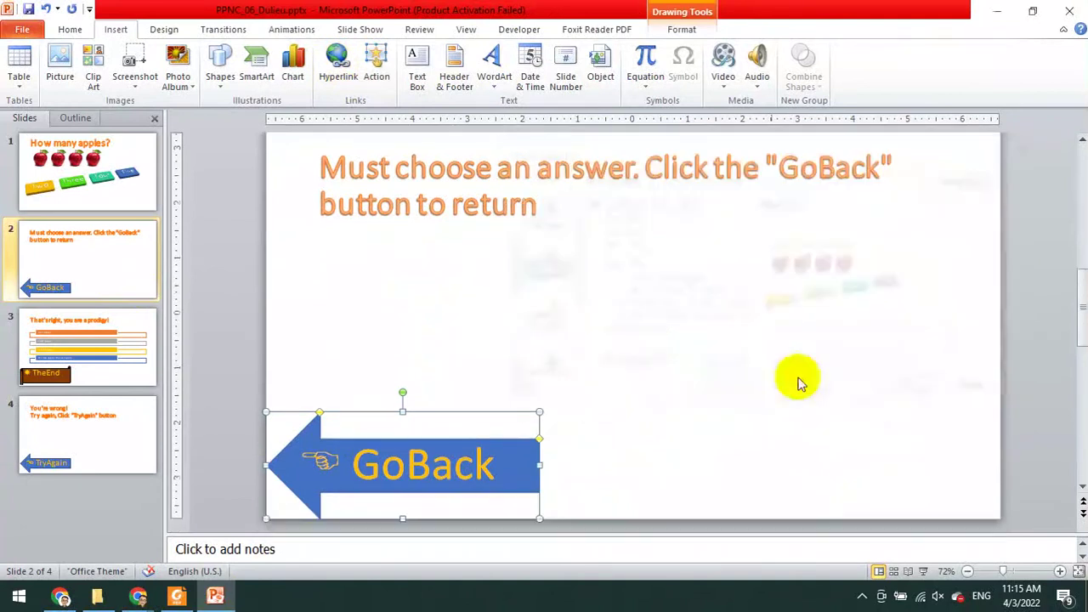
Link slide 4's TryAgain arrow to slide 1, 'How many apples?', then bring up the exercise PDF
{"action": "left_click", "coordinate": [95, 340]}
{"action": "left_click", "coordinate": [95, 440]}
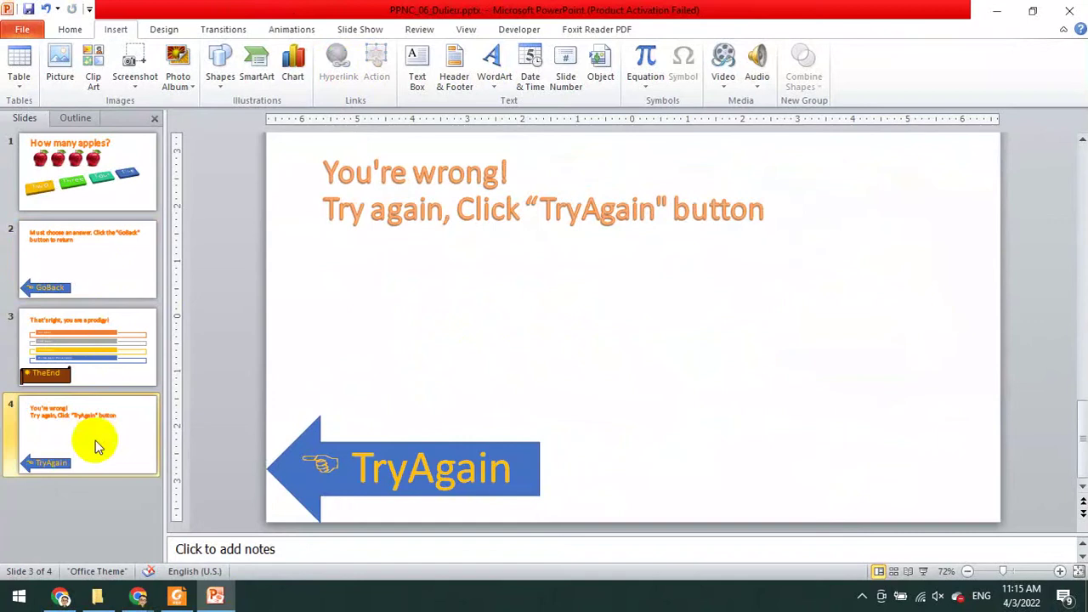
{"action": "left_click", "coordinate": [314, 442]}
{"action": "left_click", "coordinate": [336, 73]}
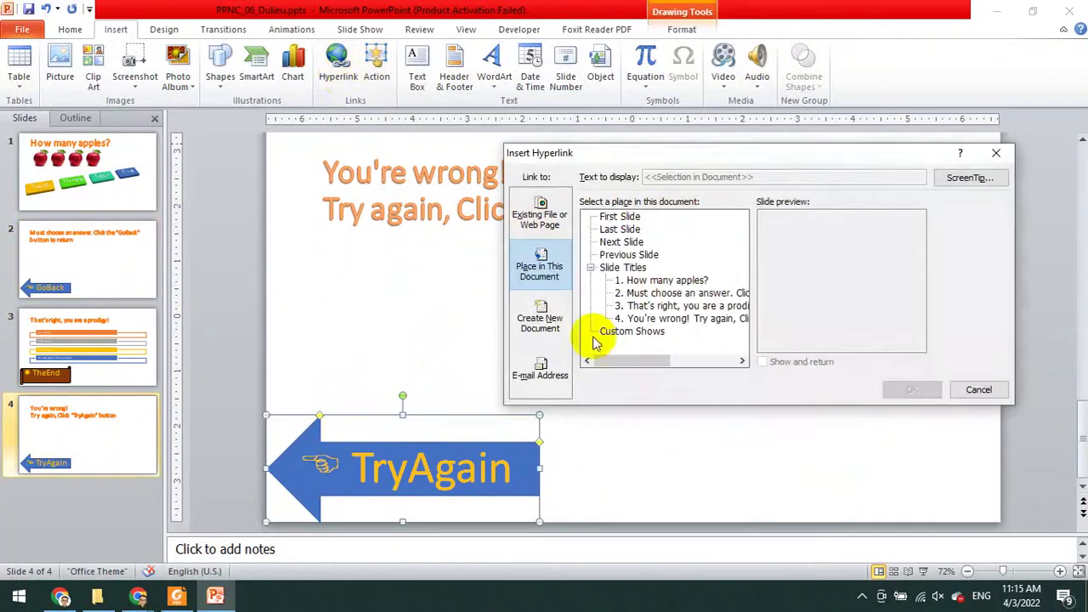
{"action": "left_click", "coordinate": [633, 280]}
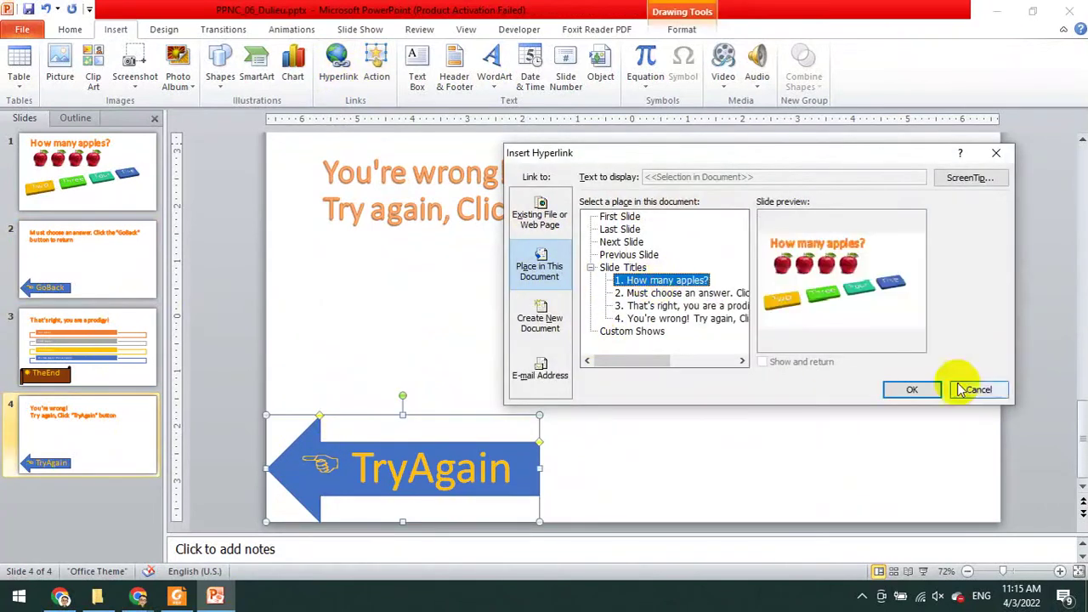
{"action": "left_click", "coordinate": [911, 390]}
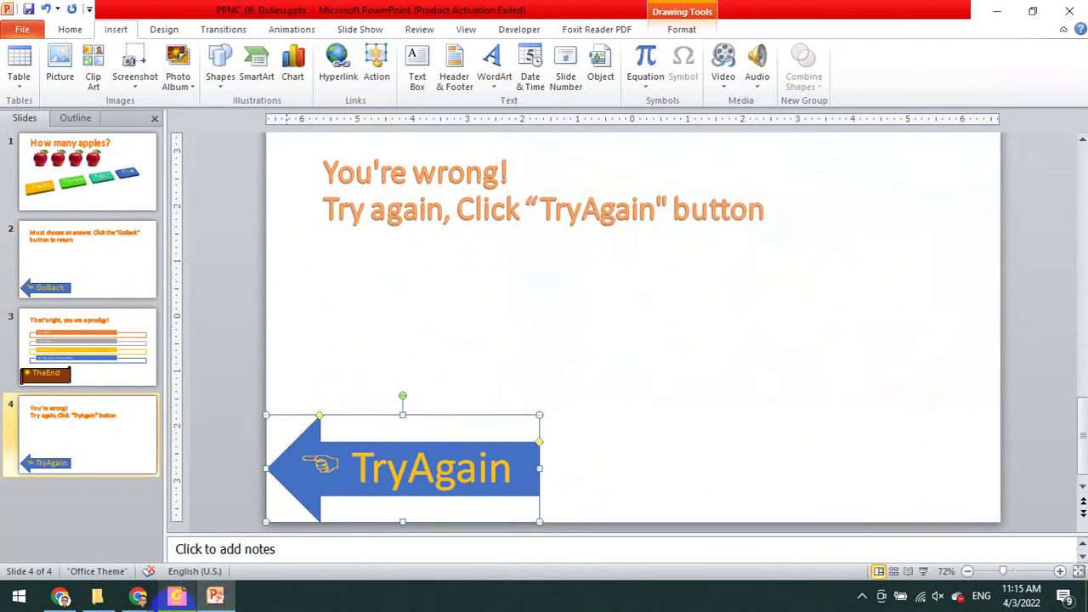
{"action": "left_click", "coordinate": [177, 597]}
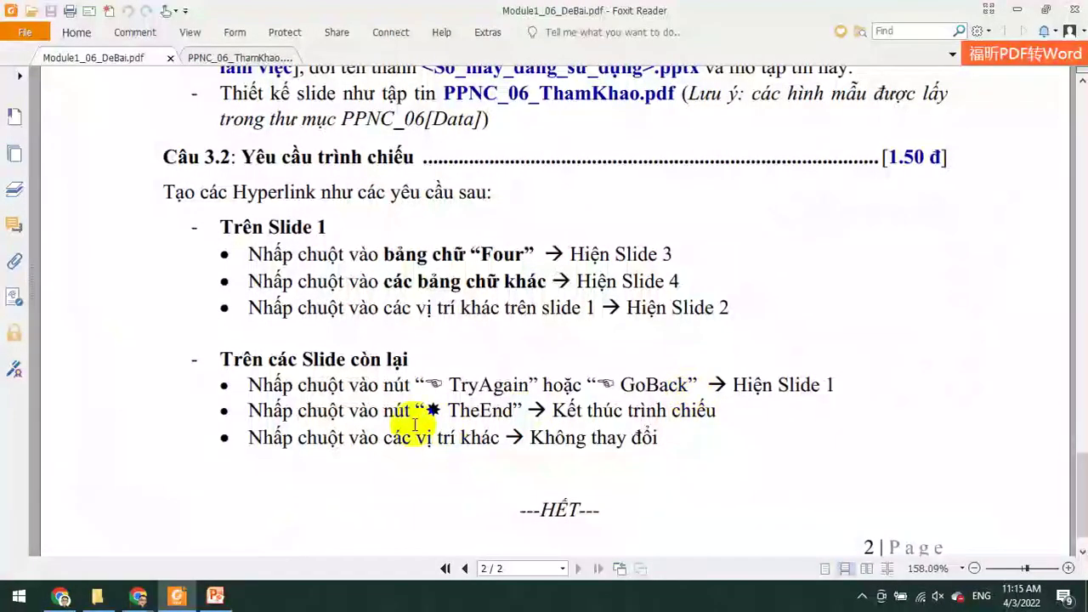
Return to PowerPoint, open slide 3 and select its TheEnd banner
{"action": "left_click", "coordinate": [226, 592]}
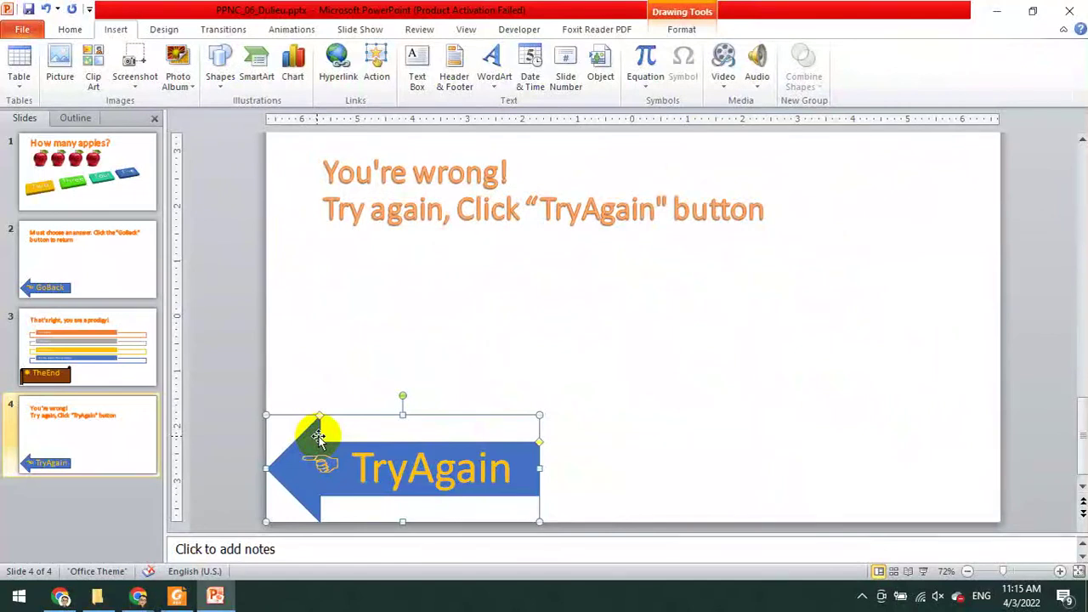
{"action": "left_click", "coordinate": [115, 328]}
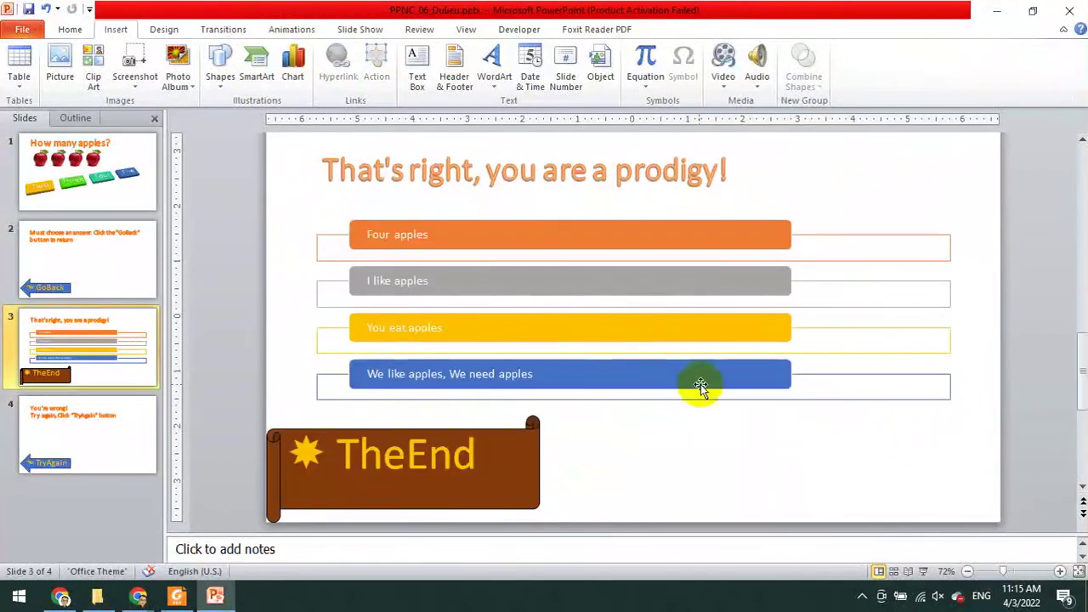
{"action": "left_click", "coordinate": [220, 63]}
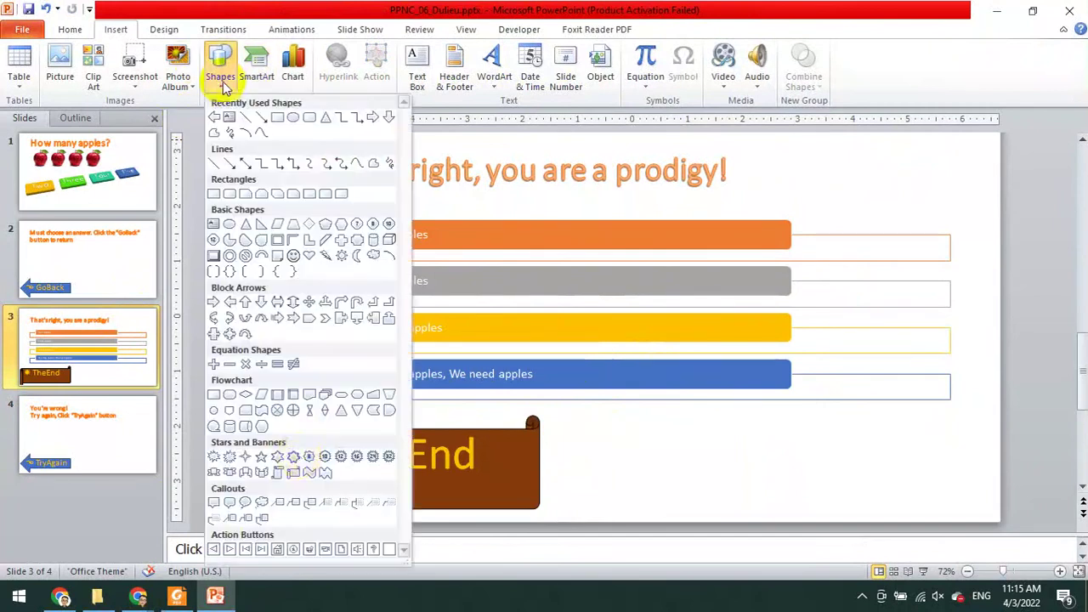
{"action": "left_click", "coordinate": [705, 453]}
{"action": "left_click", "coordinate": [510, 457]}
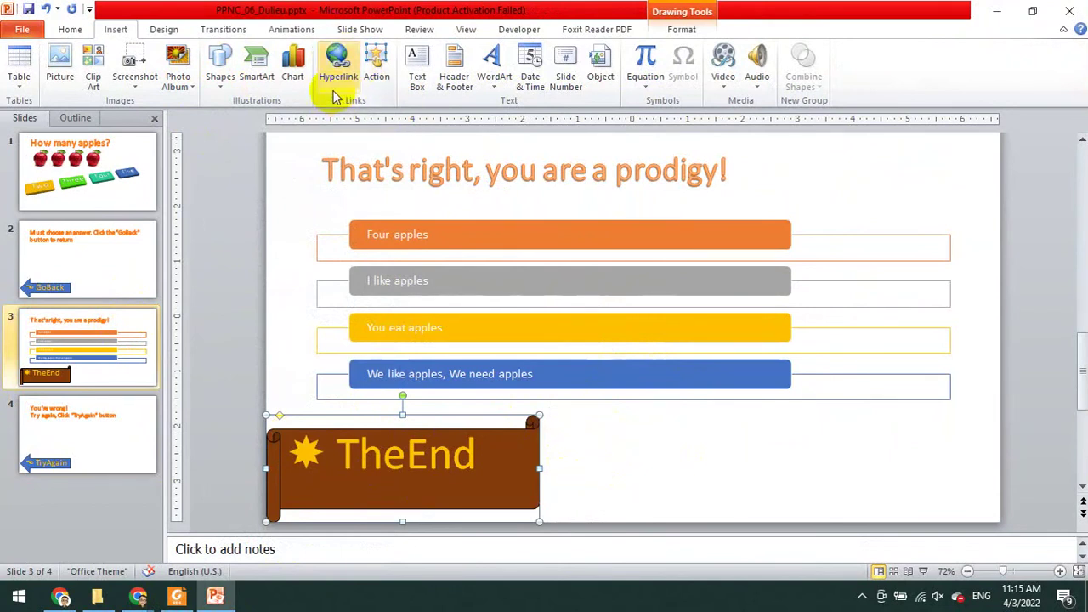
Set TheEnd's click action to Hyperlink to: End Show
{"action": "left_click", "coordinate": [376, 76]}
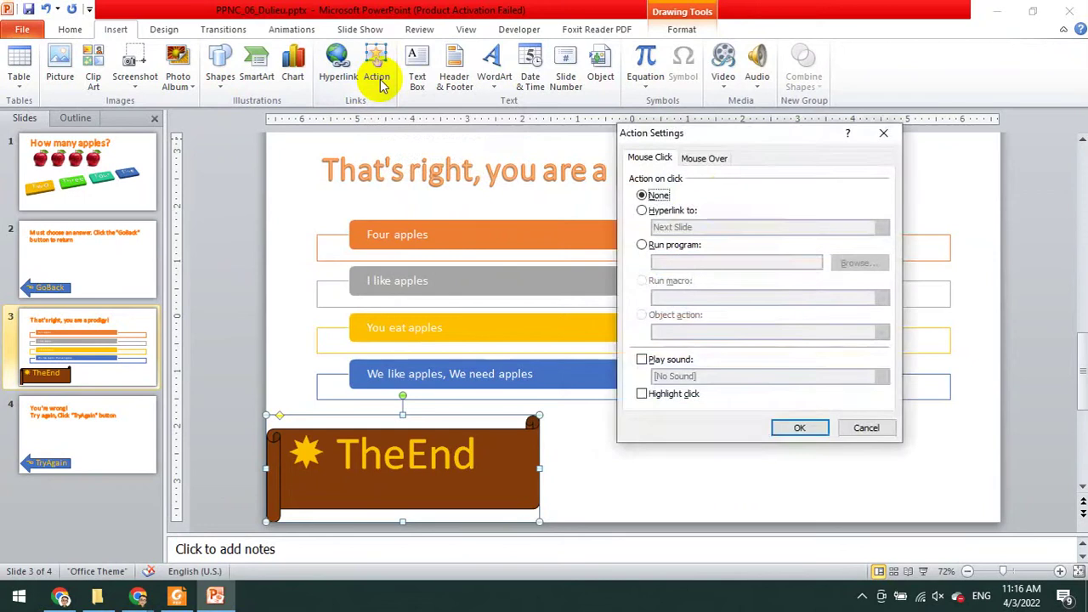
{"action": "left_click", "coordinate": [676, 211]}
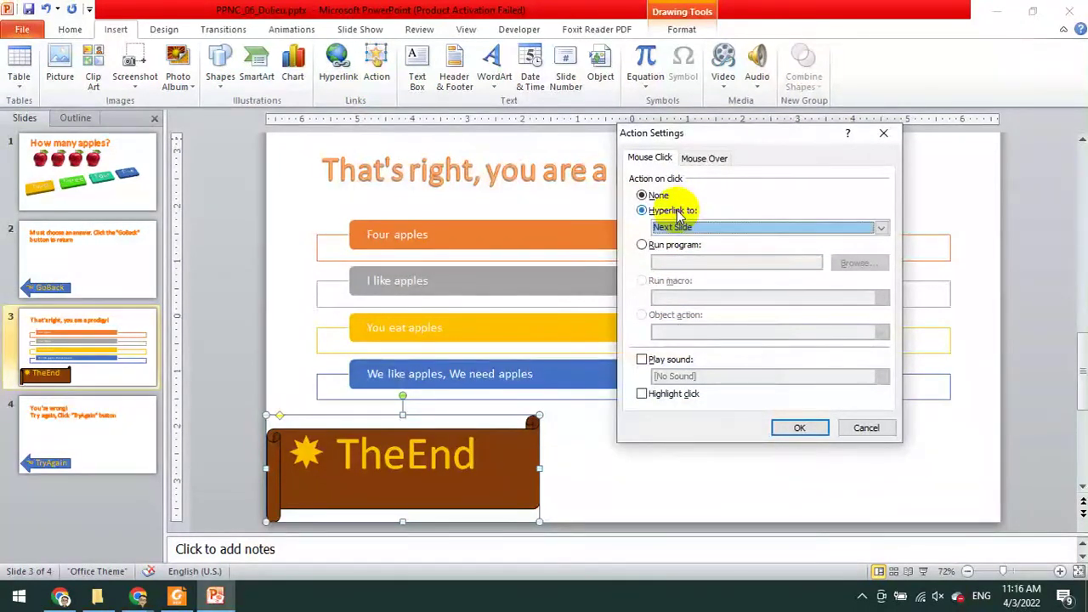
{"action": "left_click", "coordinate": [685, 226]}
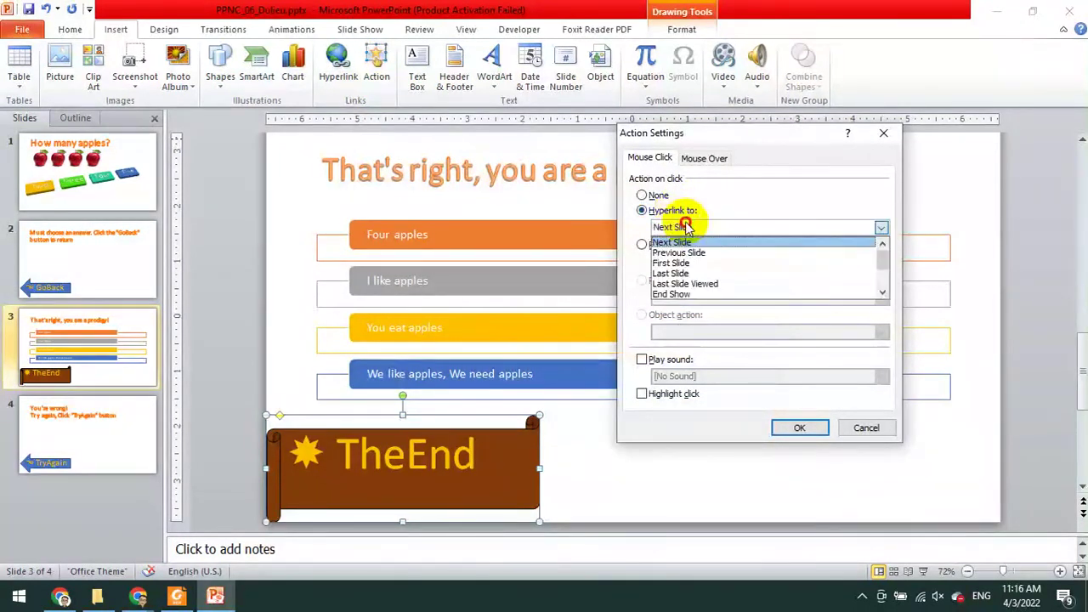
{"action": "left_click", "coordinate": [675, 293]}
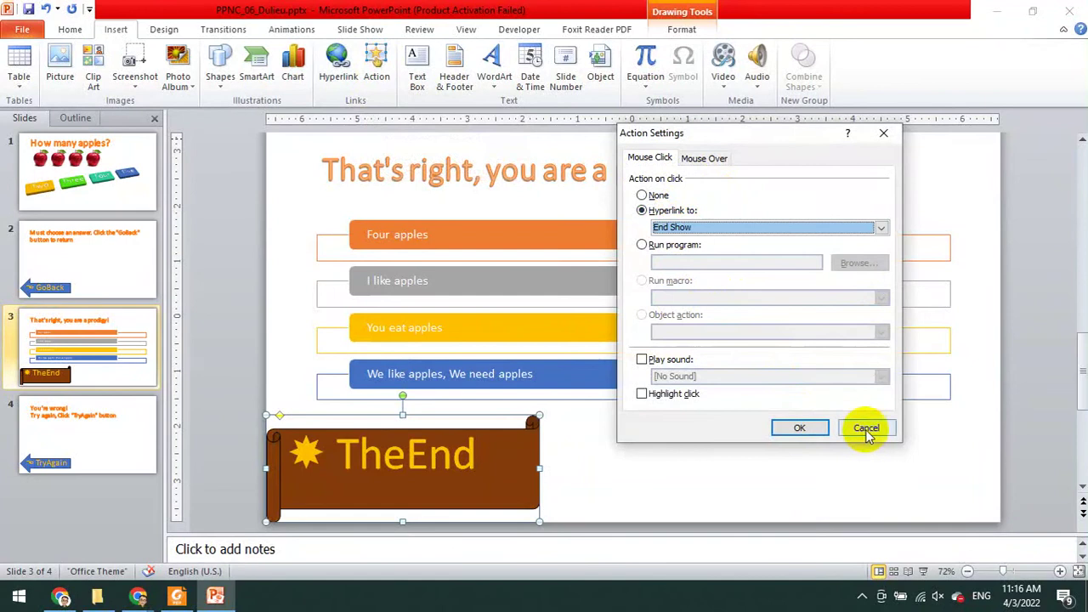
{"action": "left_click", "coordinate": [799, 431]}
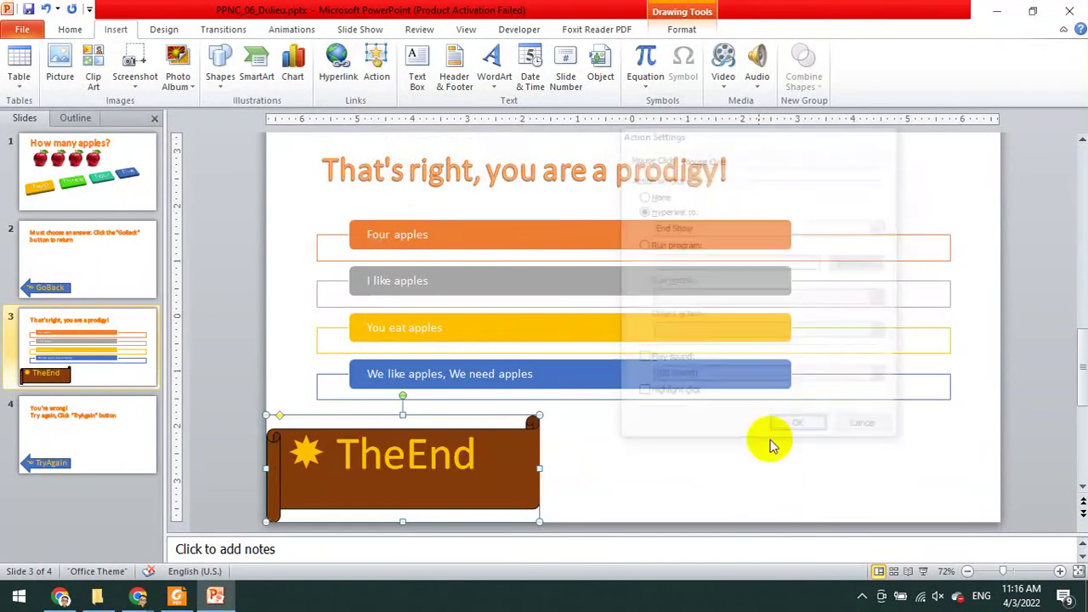
Check the exercise PDF, then return to slide 2 in PowerPoint
{"action": "left_click", "coordinate": [174, 599]}
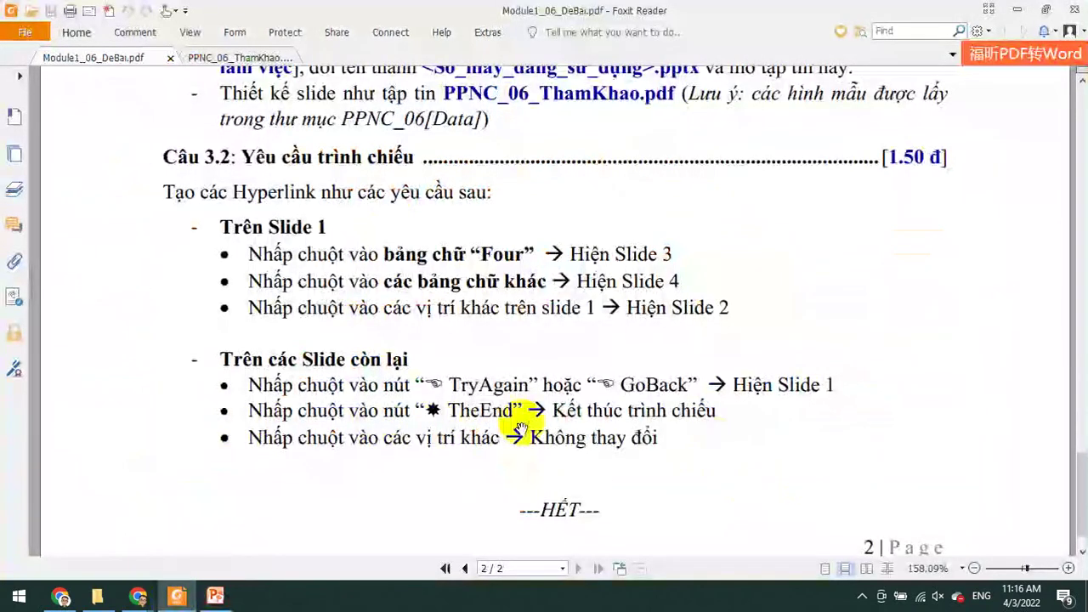
{"action": "left_click", "coordinate": [215, 597]}
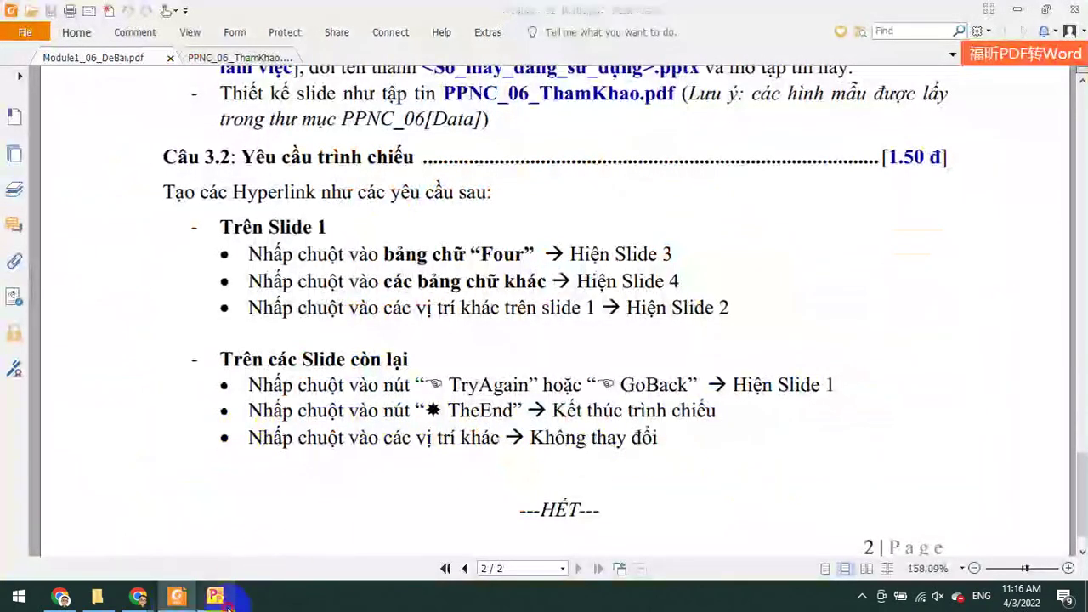
{"action": "left_click", "coordinate": [102, 243]}
Review slides 2–4 in the Slides pane, then select all three together
{"action": "left_click", "coordinate": [93, 340]}
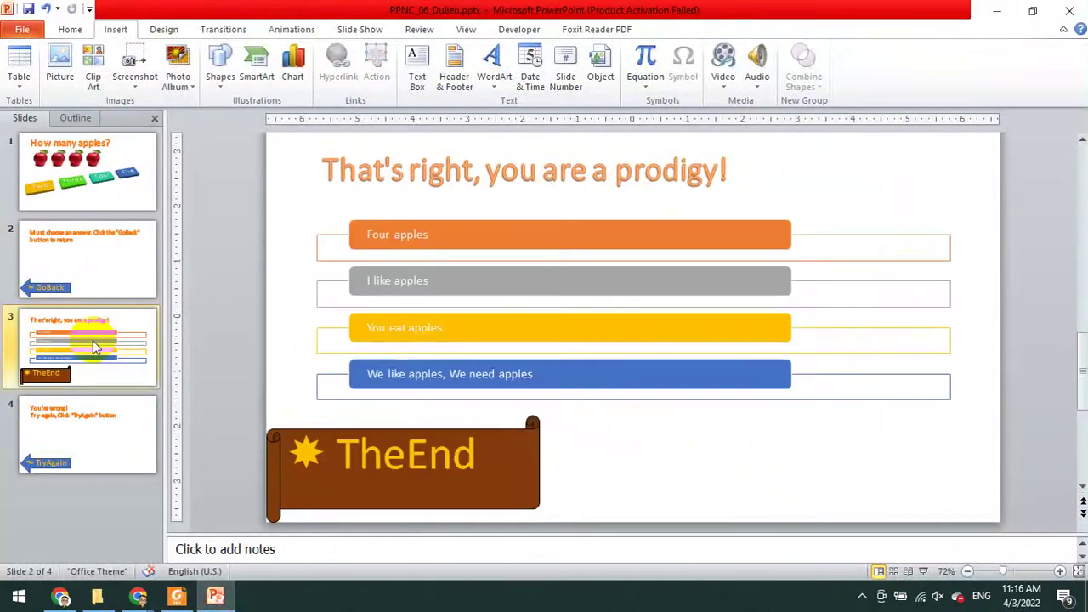
{"action": "left_click", "coordinate": [102, 409]}
{"action": "left_click", "coordinate": [108, 264]}
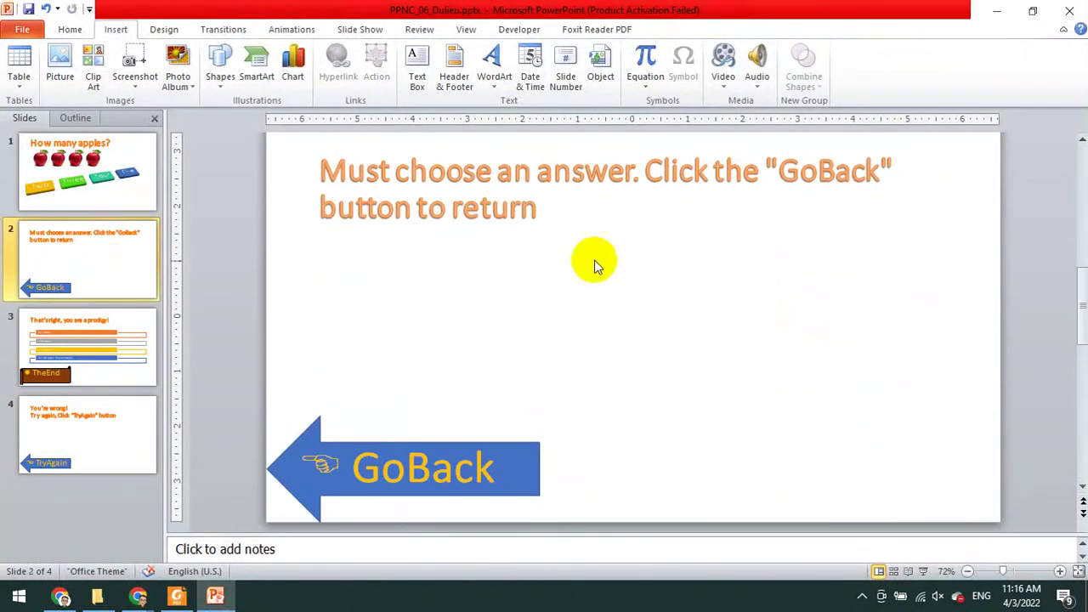
{"action": "left_click", "coordinate": [101, 335]}
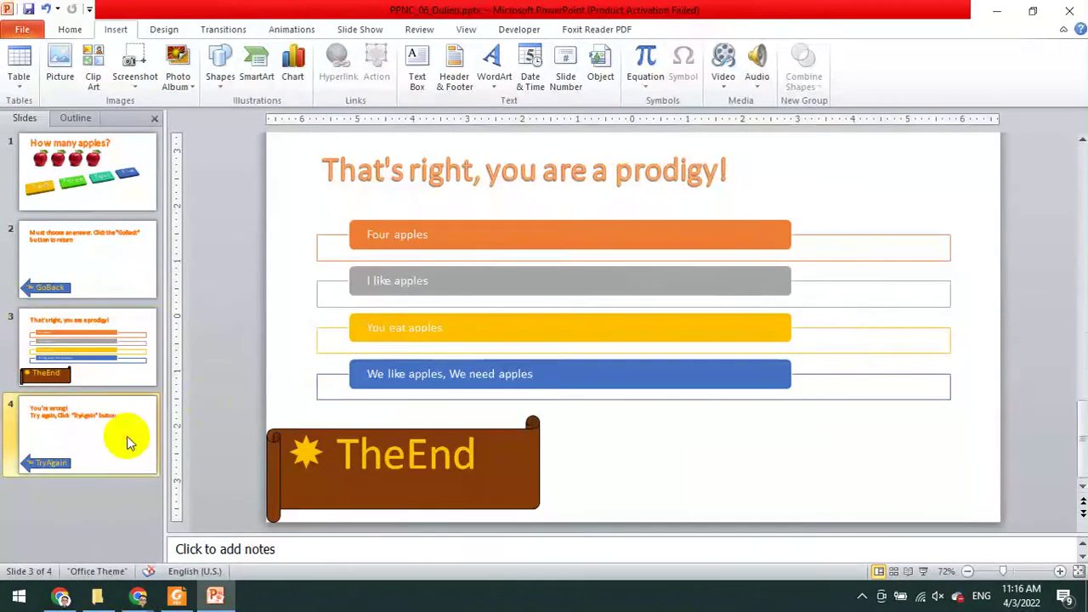
{"action": "left_click", "coordinate": [128, 438]}
{"action": "left_click", "coordinate": [87, 288]}
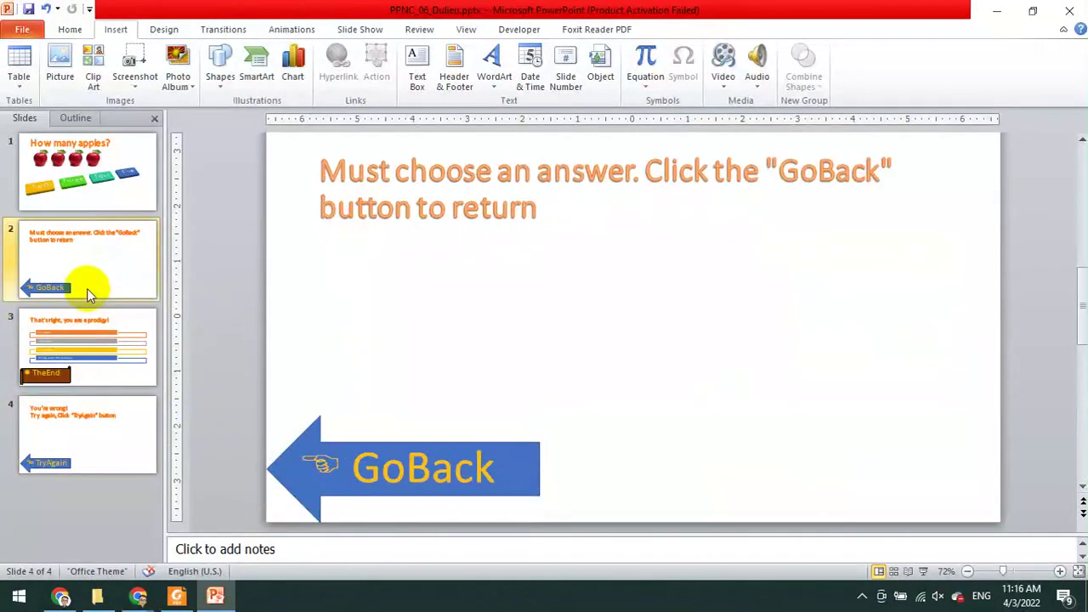
{"action": "left_click", "coordinate": [111, 333], "text": "shift"}
{"action": "left_click", "coordinate": [102, 432], "text": "shift"}
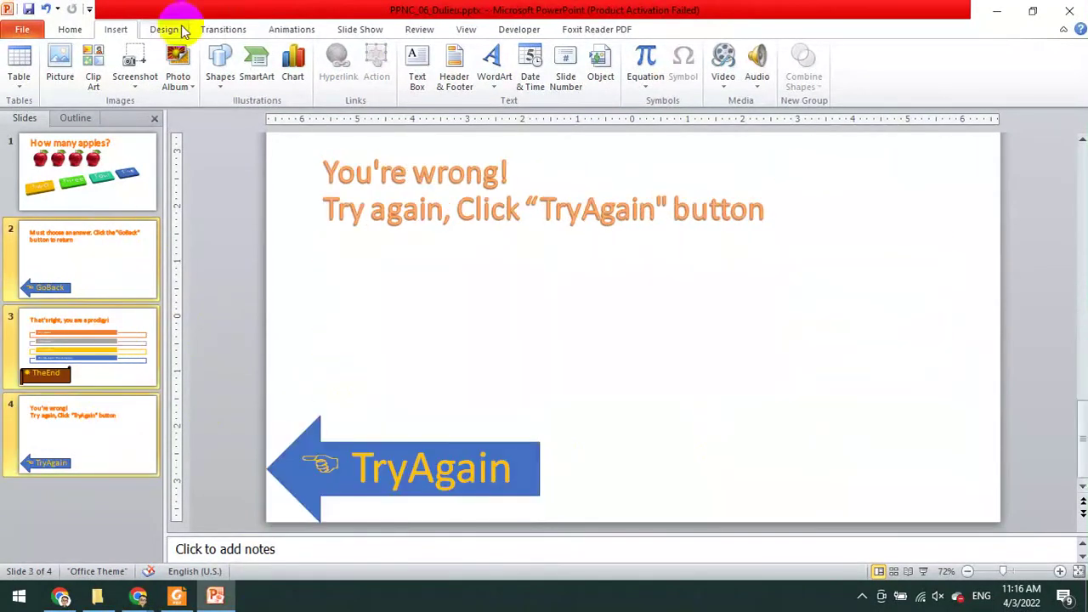
Turn off Advance Slide On Mouse Click for slides 2–4 on the Transitions tab
{"action": "left_click", "coordinate": [218, 32]}
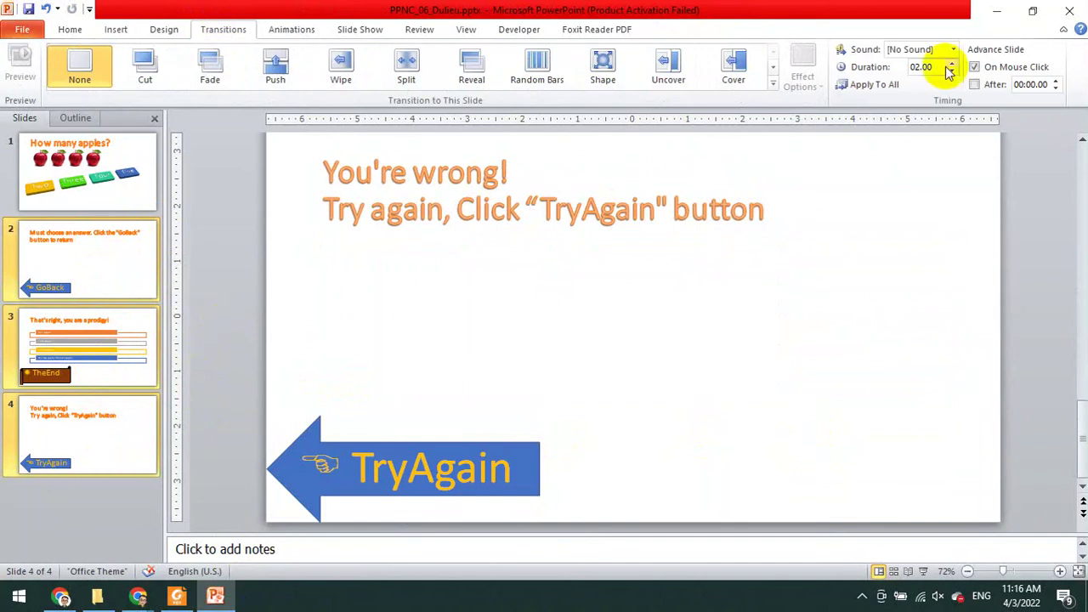
{"action": "left_click", "coordinate": [974, 67]}
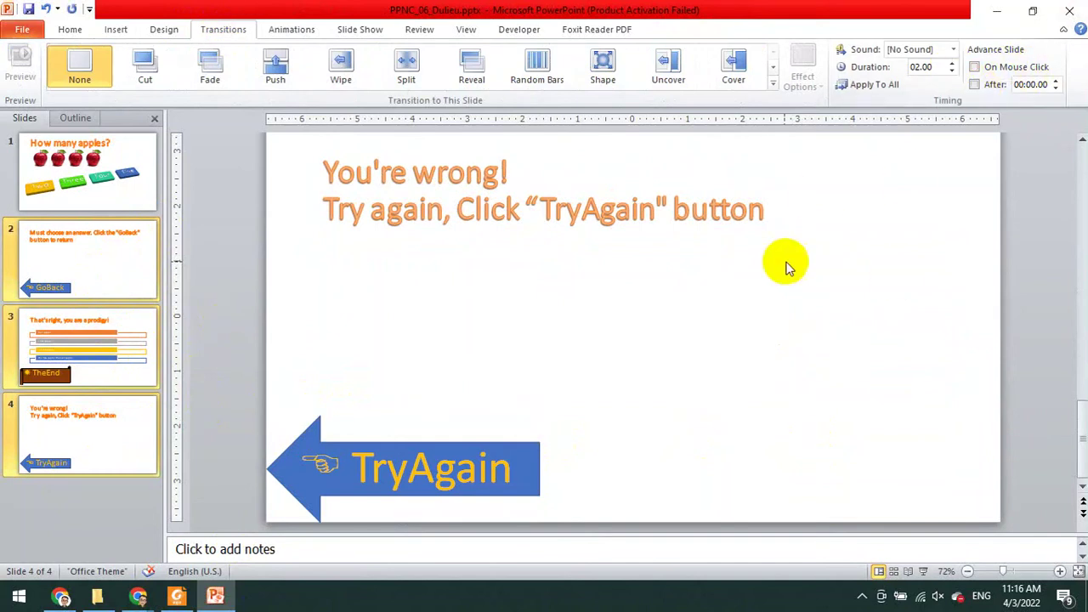
{"action": "left_click", "coordinate": [101, 191]}
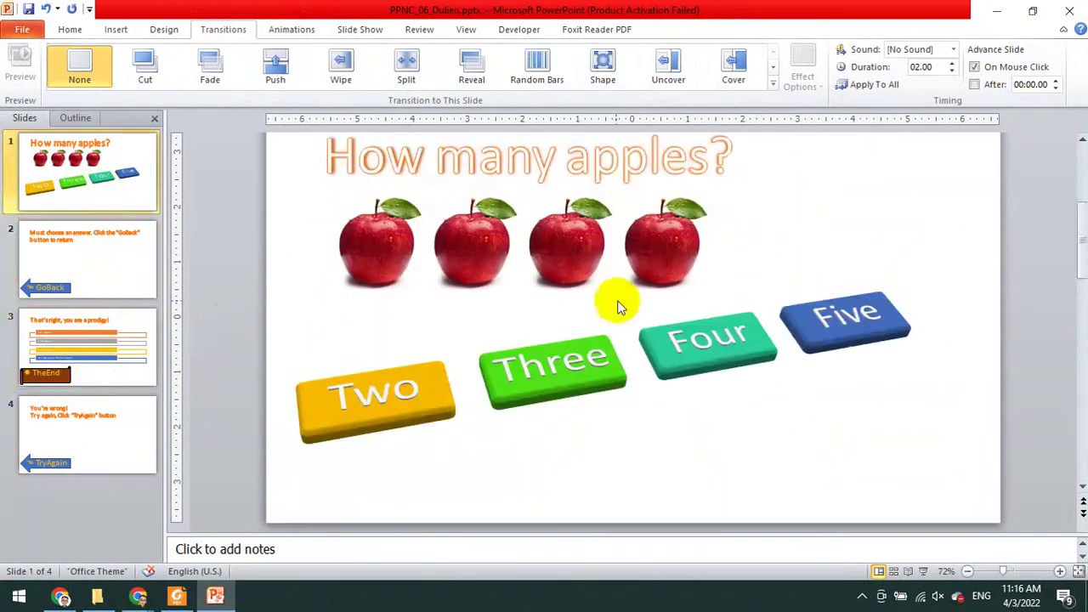
Check the 'Hiện Slide 2' requirement in the PDF, then review slides 2–4 in PowerPoint
{"action": "left_click", "coordinate": [177, 597]}
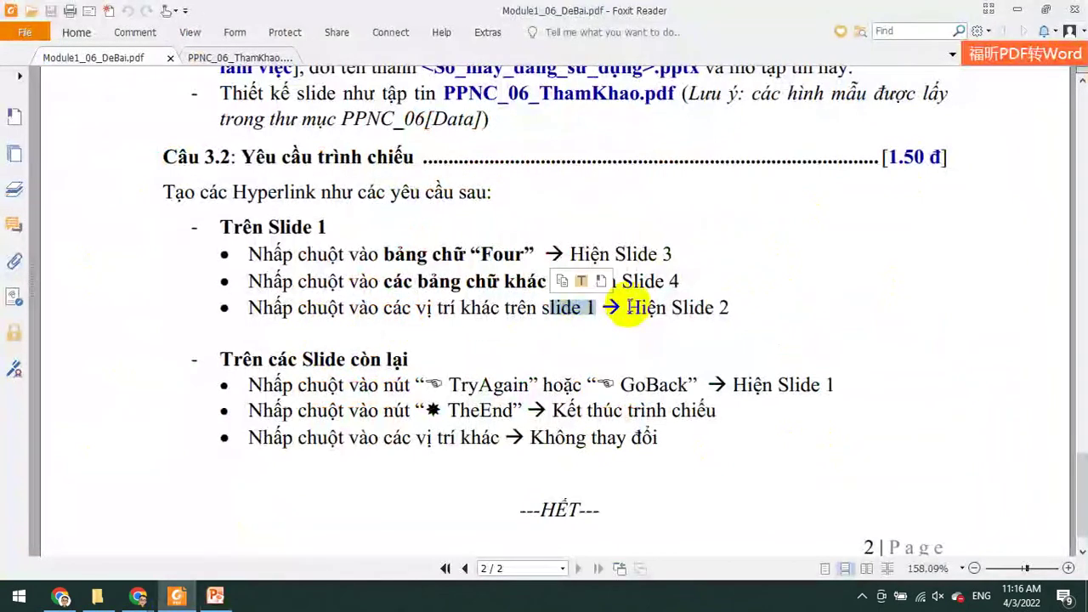
{"action": "left_click_drag", "start_coordinate": [627, 308], "coordinate": [736, 304]}
{"action": "left_click", "coordinate": [215, 597]}
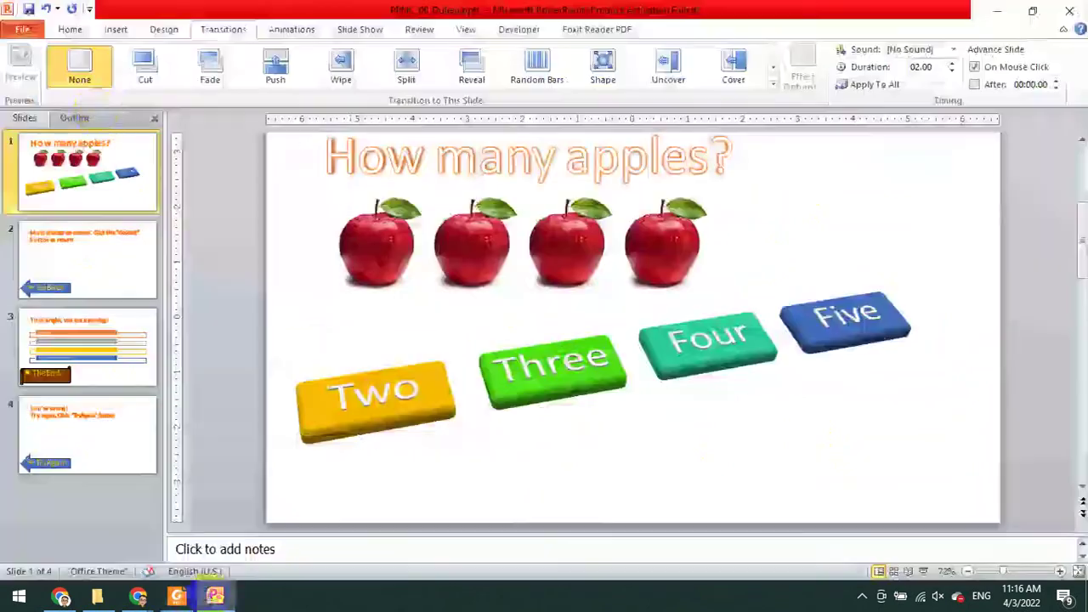
{"action": "left_click", "coordinate": [84, 288]}
{"action": "left_click", "coordinate": [121, 338]}
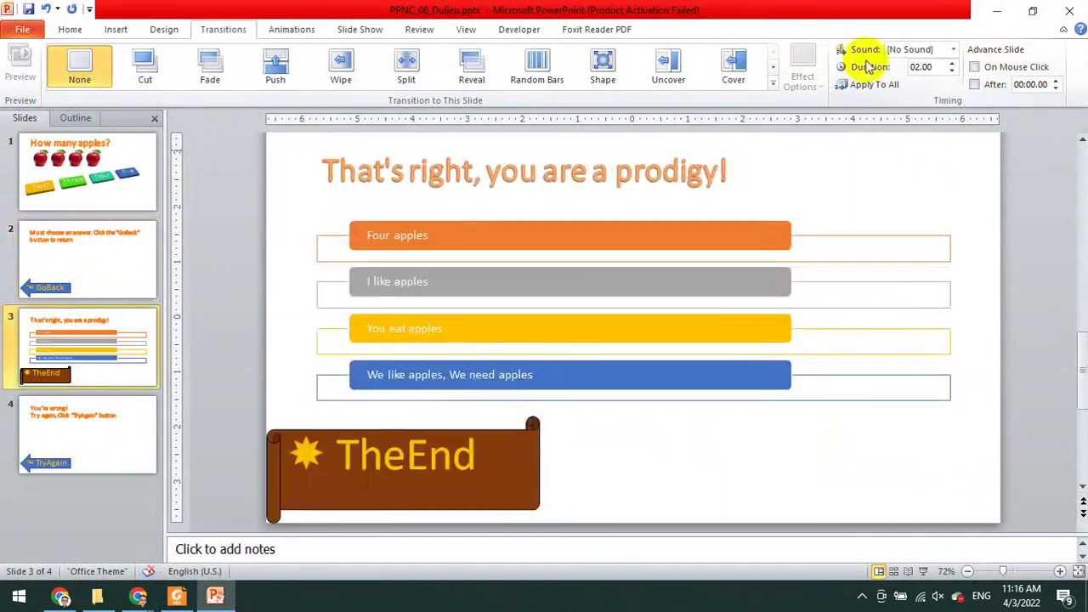
{"action": "key", "text": "Down"}
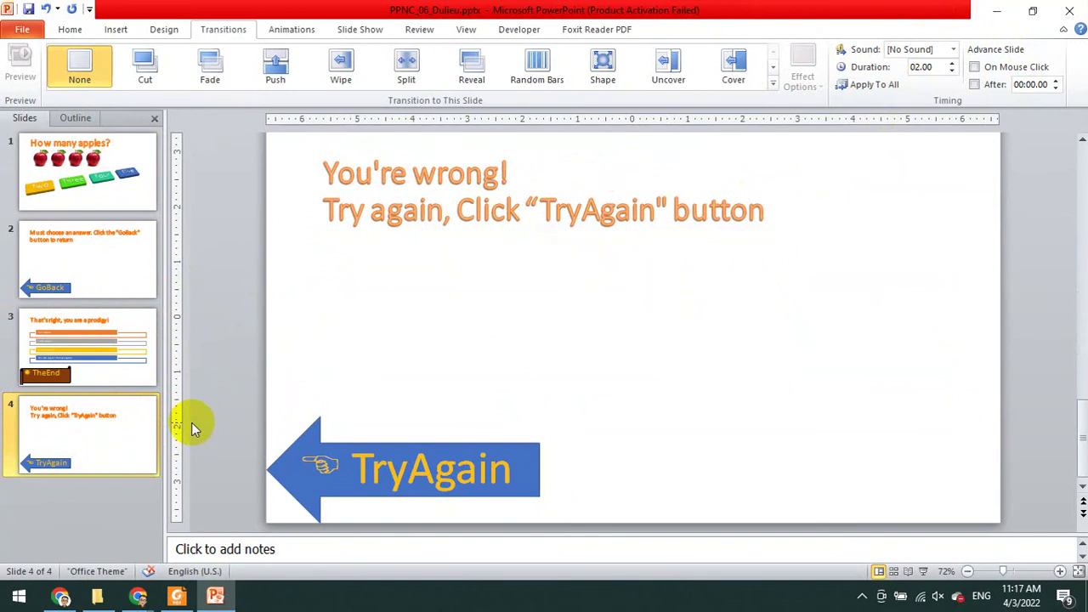
{"action": "left_click", "coordinate": [860, 597]}
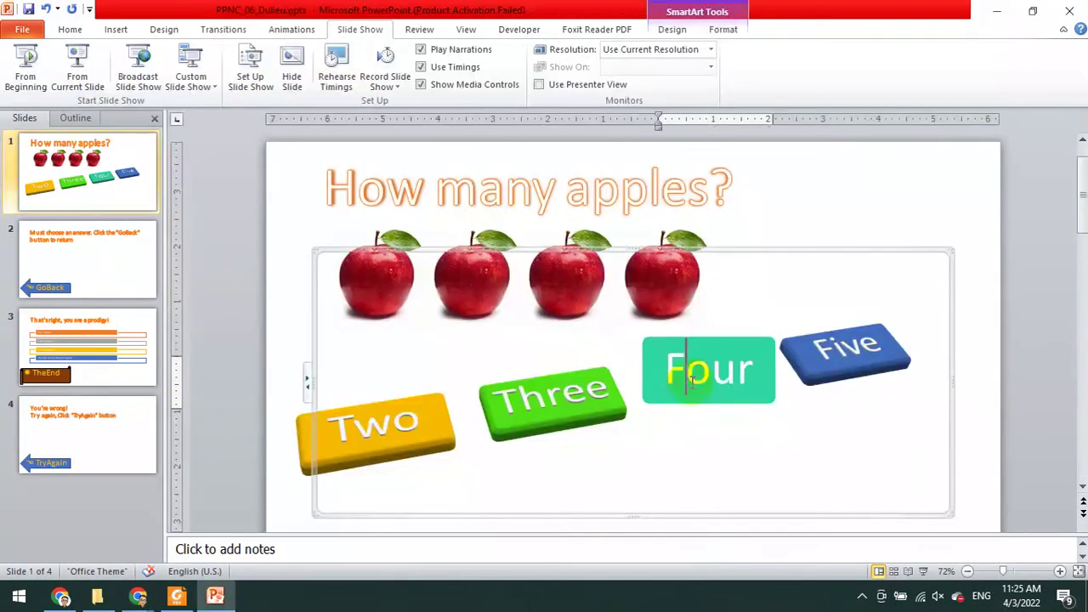
{"action": "left_click", "coordinate": [175, 598]}
{"action": "scroll", "coordinate": [509, 274], "scroll_direction": "up", "scroll_amount": 3}
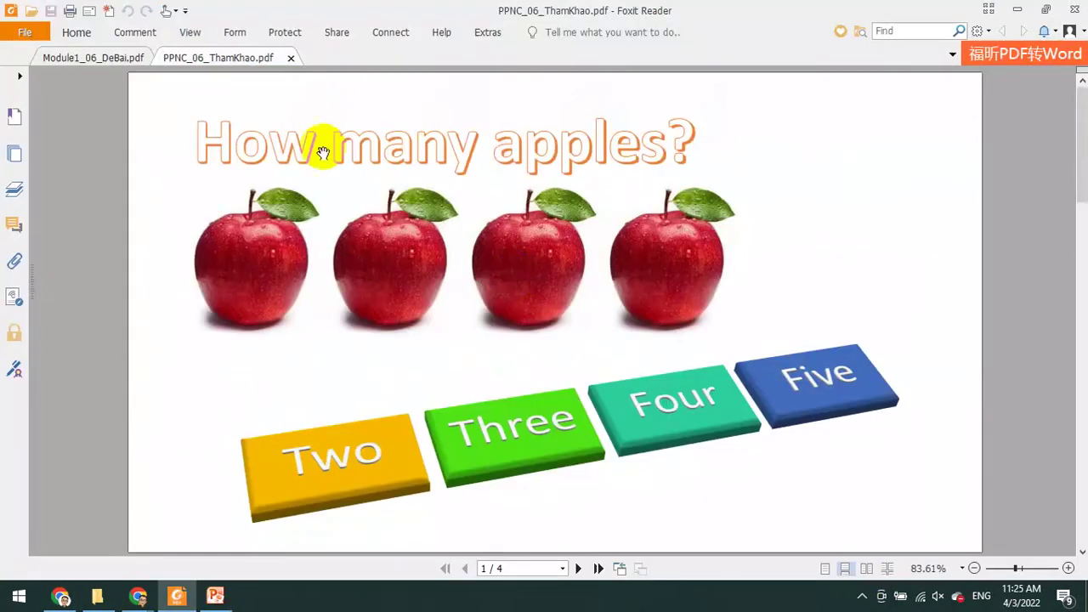
{"action": "left_click", "coordinate": [108, 58]}
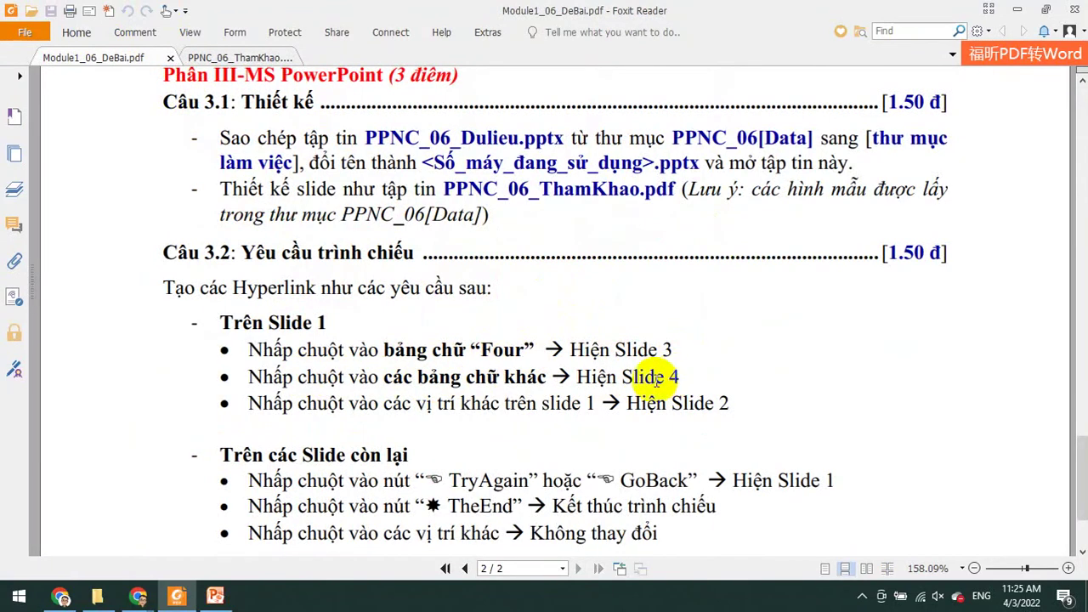
{"action": "left_click_drag", "start_coordinate": [586, 406], "coordinate": [729, 408]}
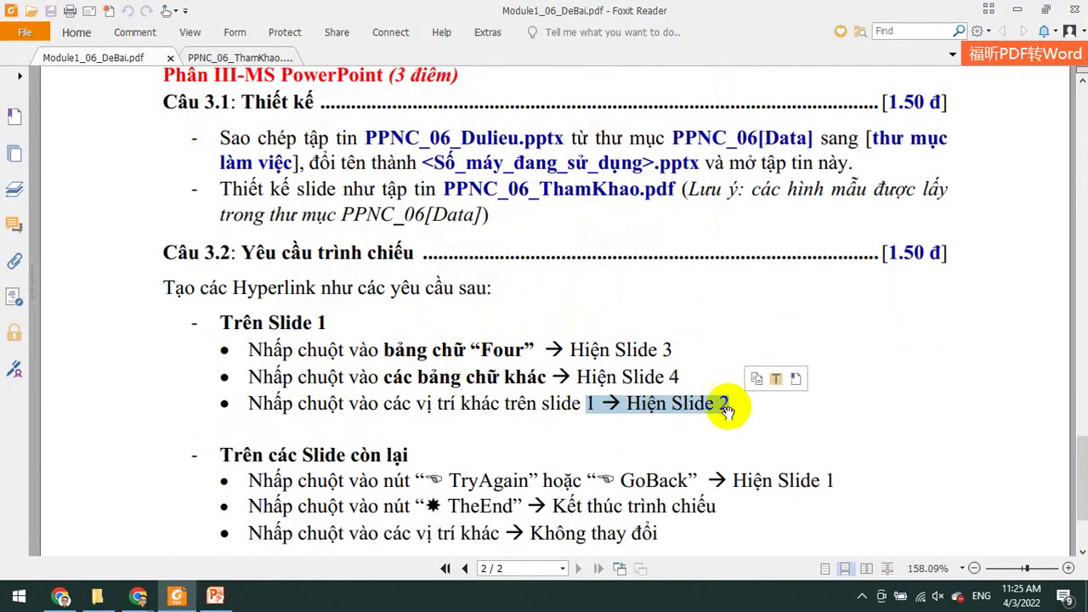
{"action": "left_click", "coordinate": [215, 597]}
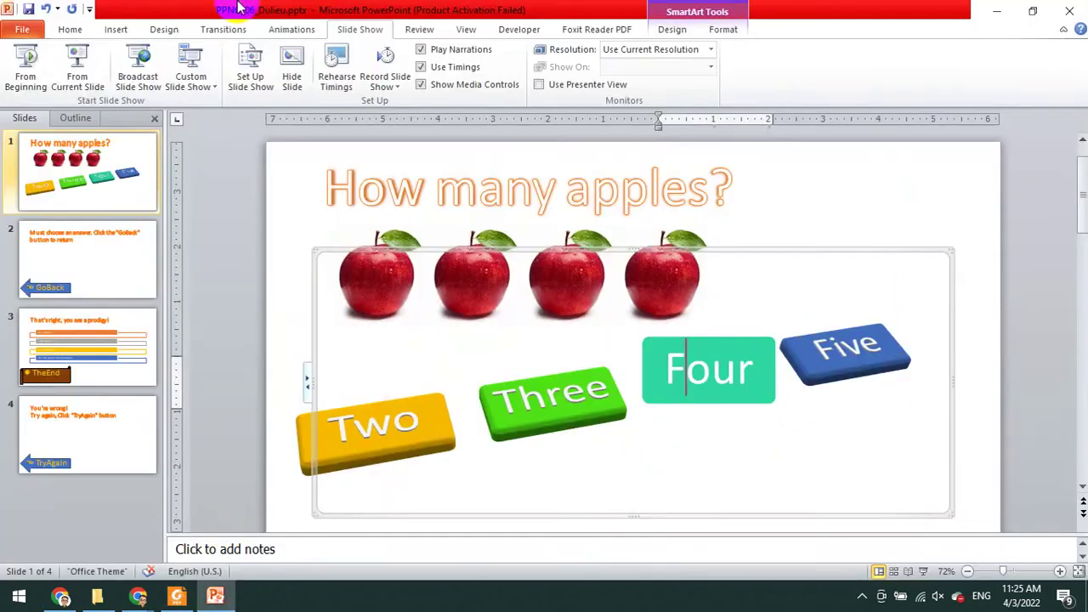
{"action": "left_click", "coordinate": [28, 61]}
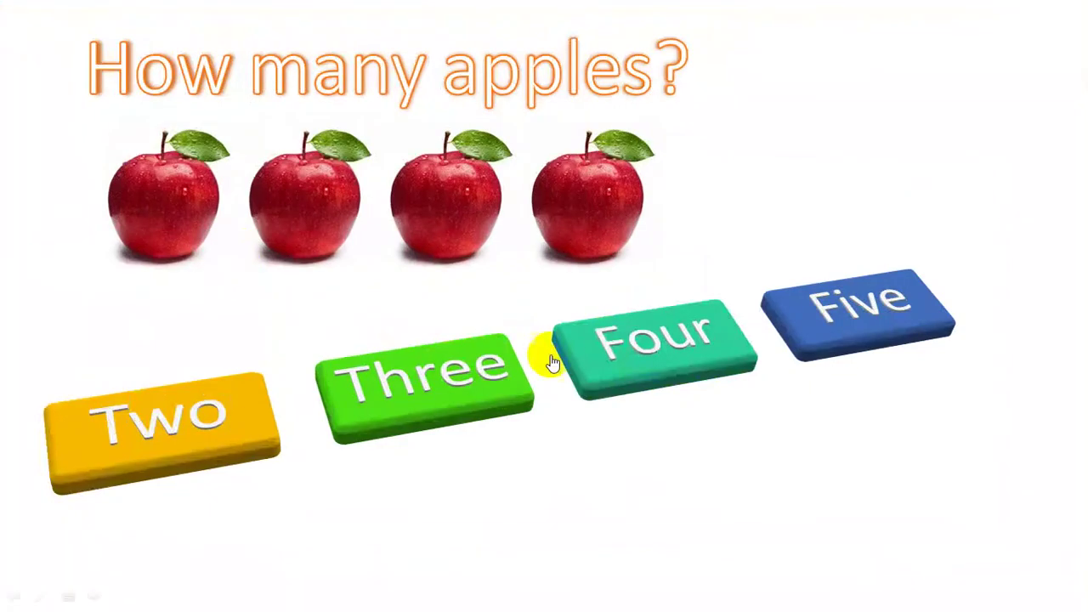
{"action": "left_click", "coordinate": [600, 379]}
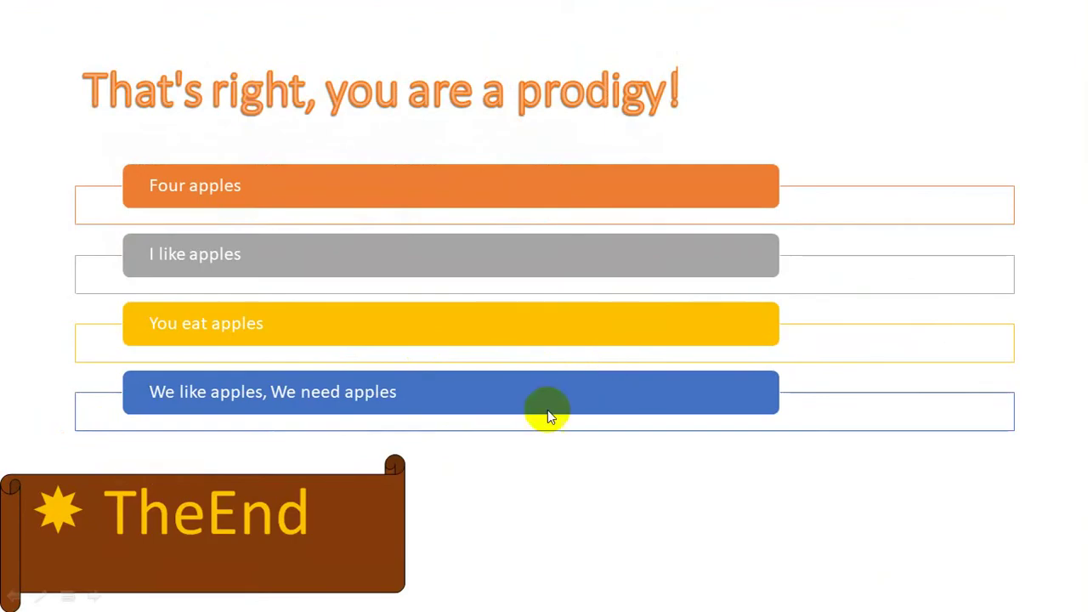
{"action": "left_click", "coordinate": [303, 502]}
{"action": "left_click", "coordinate": [26, 68]}
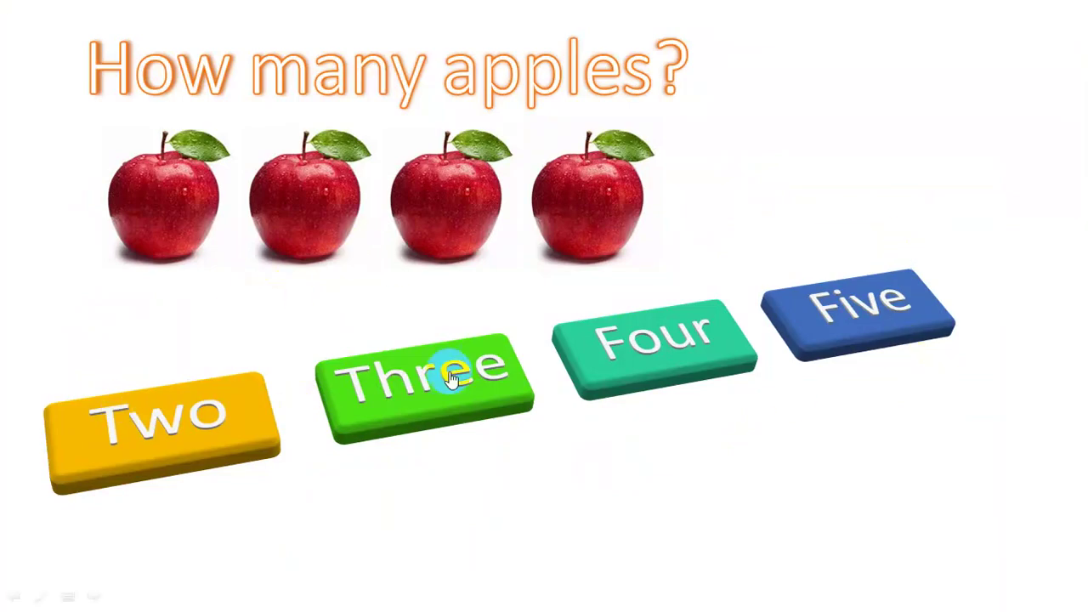
{"action": "left_click", "coordinate": [244, 443]}
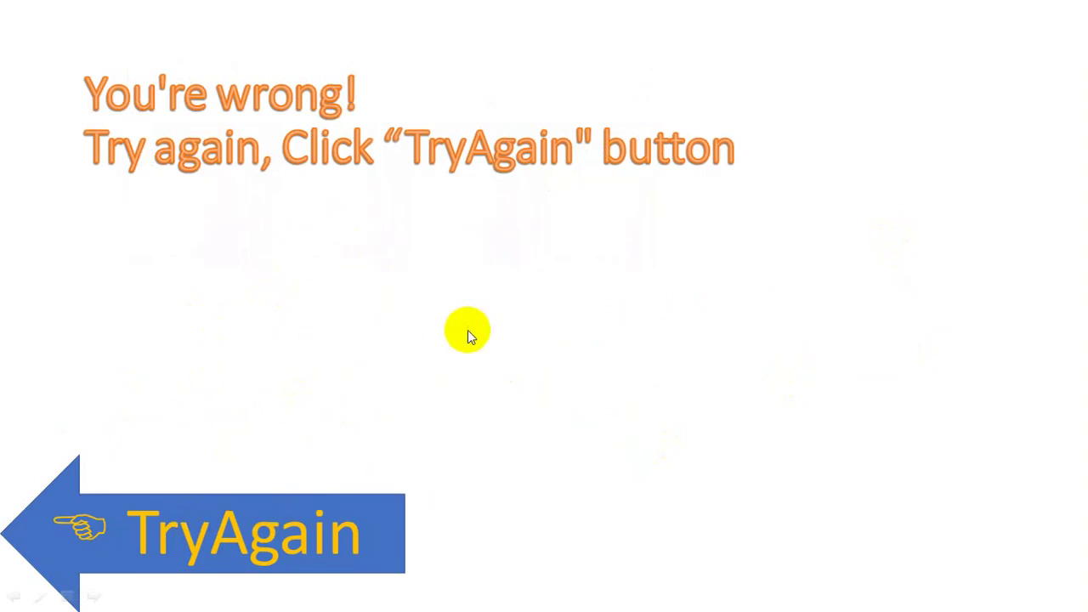
{"action": "left_click", "coordinate": [281, 541]}
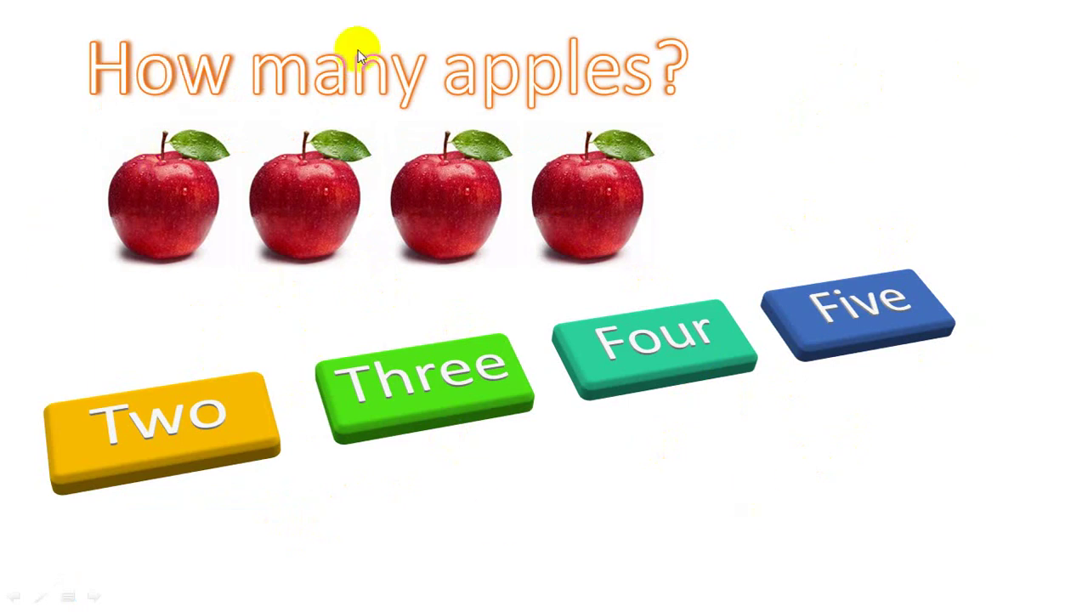
{"action": "left_click", "coordinate": [747, 103]}
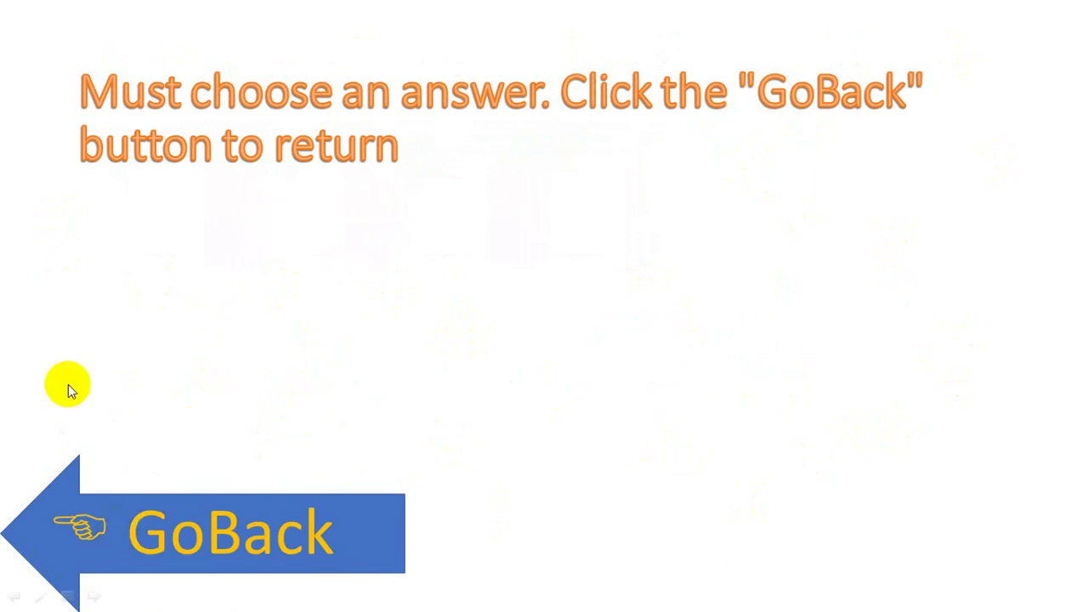
{"action": "left_click", "coordinate": [106, 518]}
{"action": "key", "text": "Escape"}
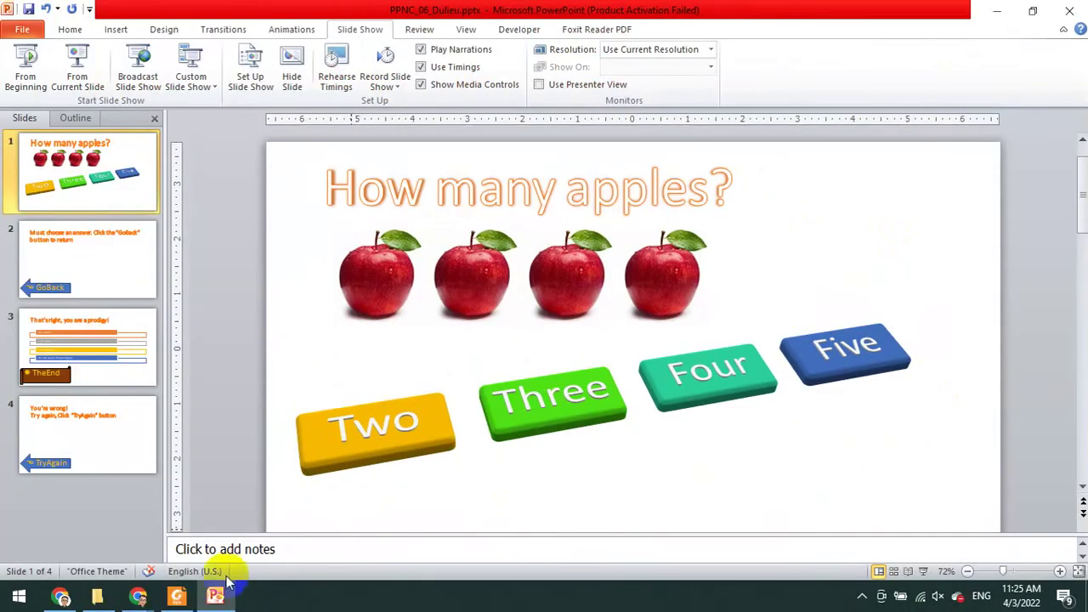
{"action": "left_click", "coordinate": [176, 600]}
{"action": "scroll", "coordinate": [433, 378], "scroll_direction": "down", "scroll_amount": 1}
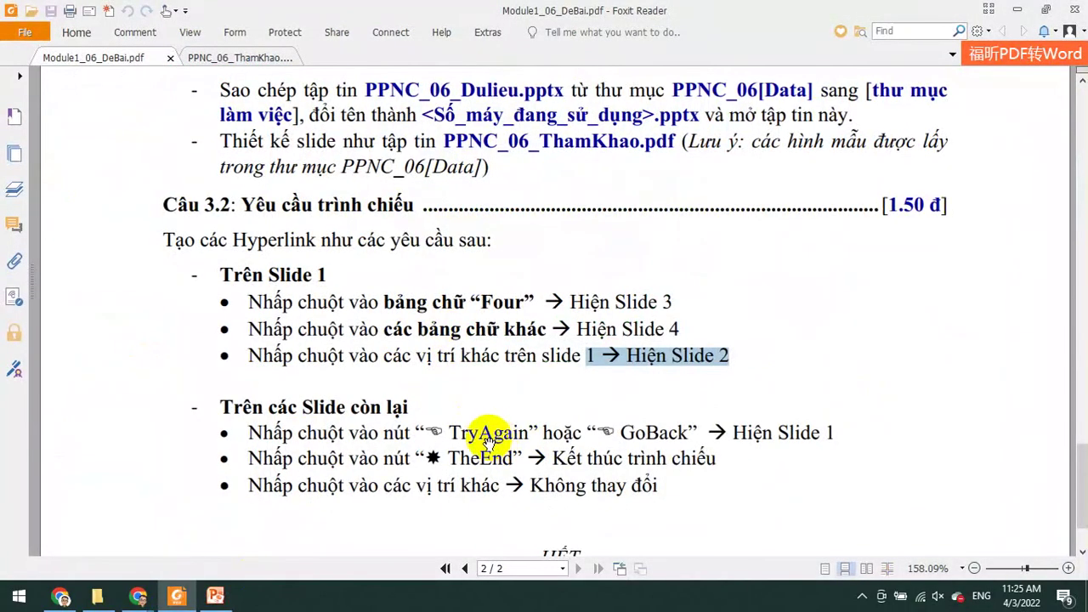
{"action": "double_click", "coordinate": [459, 457]}
{"action": "left_click_drag", "start_coordinate": [552, 458], "coordinate": [725, 452]}
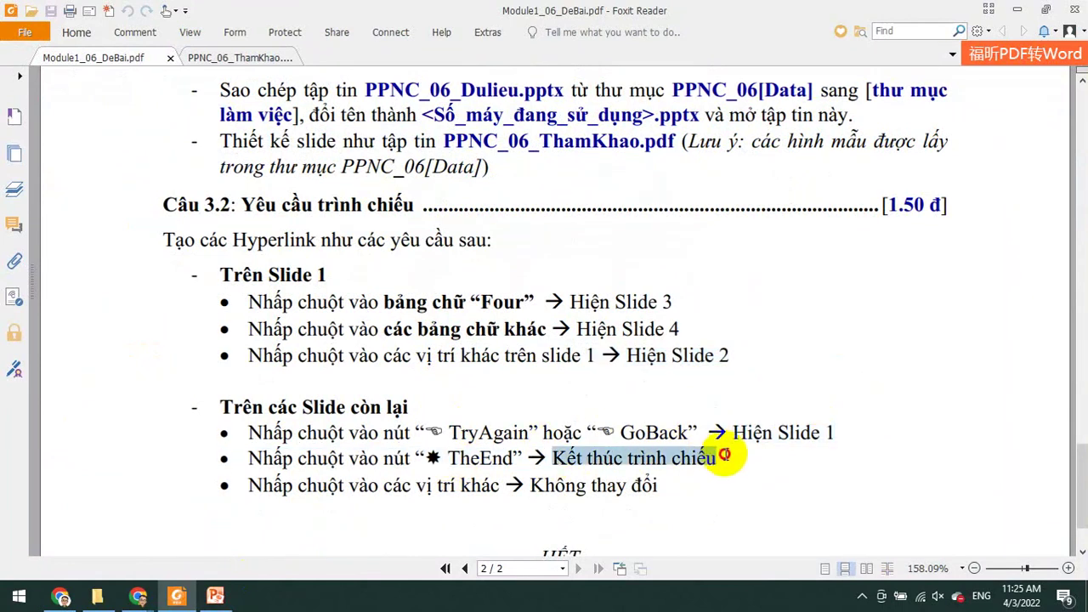
{"action": "left_click", "coordinate": [402, 489]}
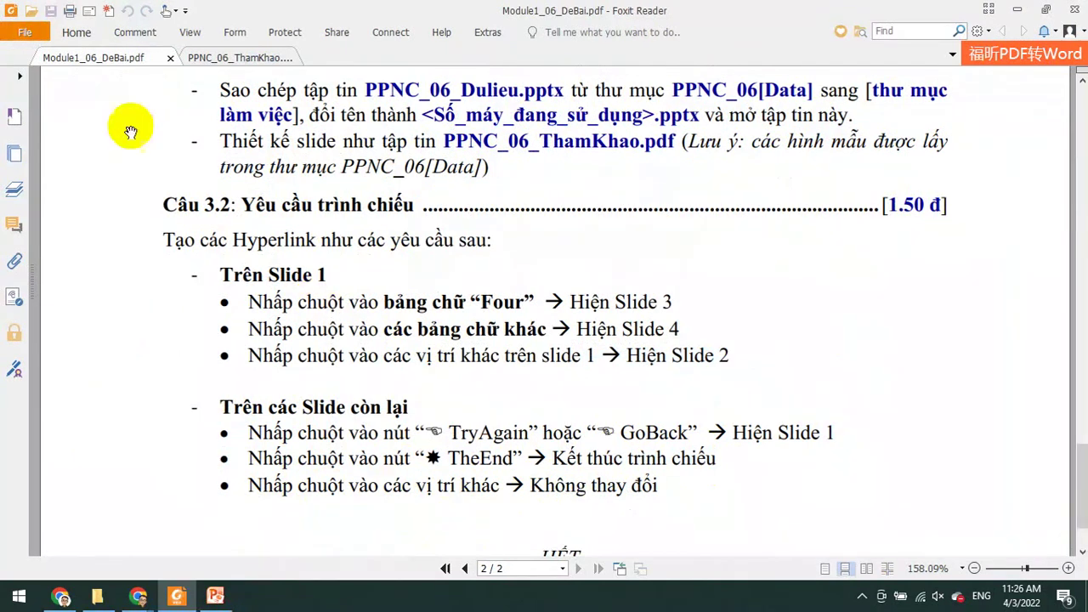
{"action": "left_click", "coordinate": [245, 592]}
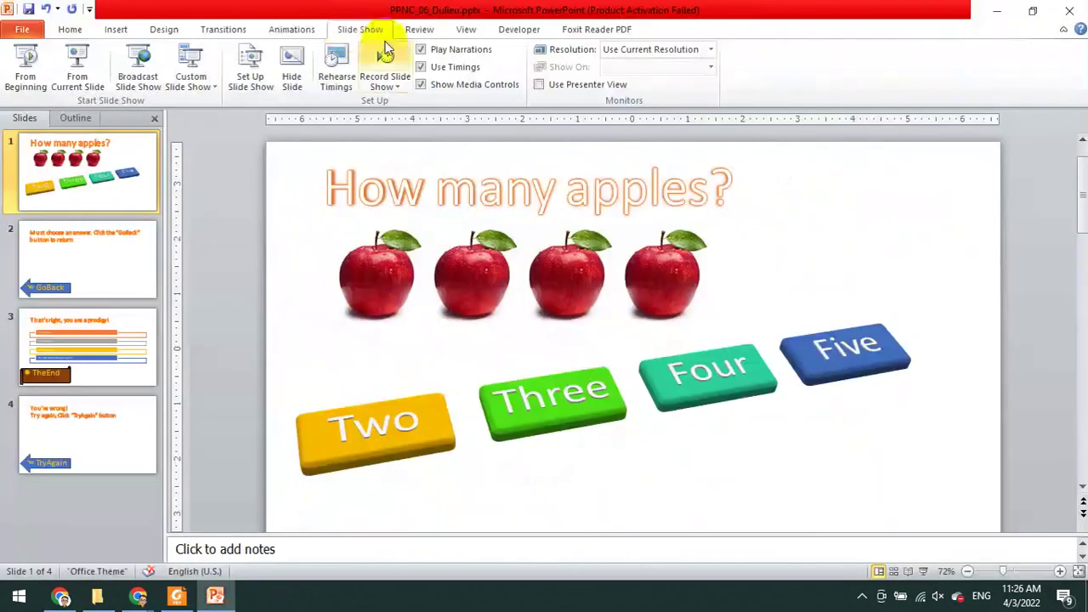
Run the show from the beginning, testing blank-space clicks, the GoBack link and clicking an apple
{"action": "left_click", "coordinate": [24, 63]}
{"action": "left_click", "coordinate": [155, 433]}
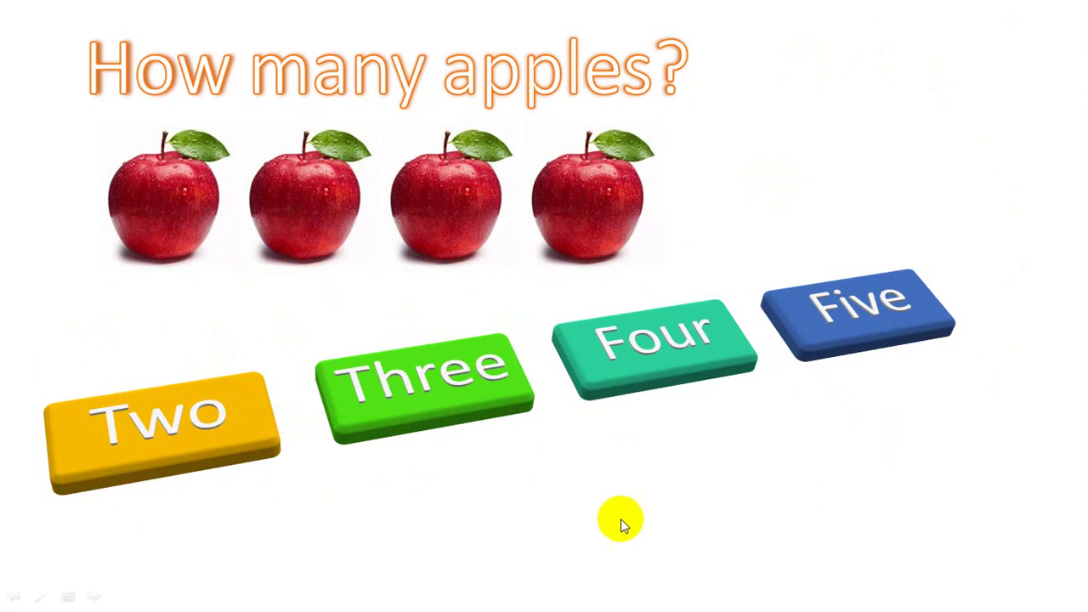
{"action": "left_click", "coordinate": [777, 112]}
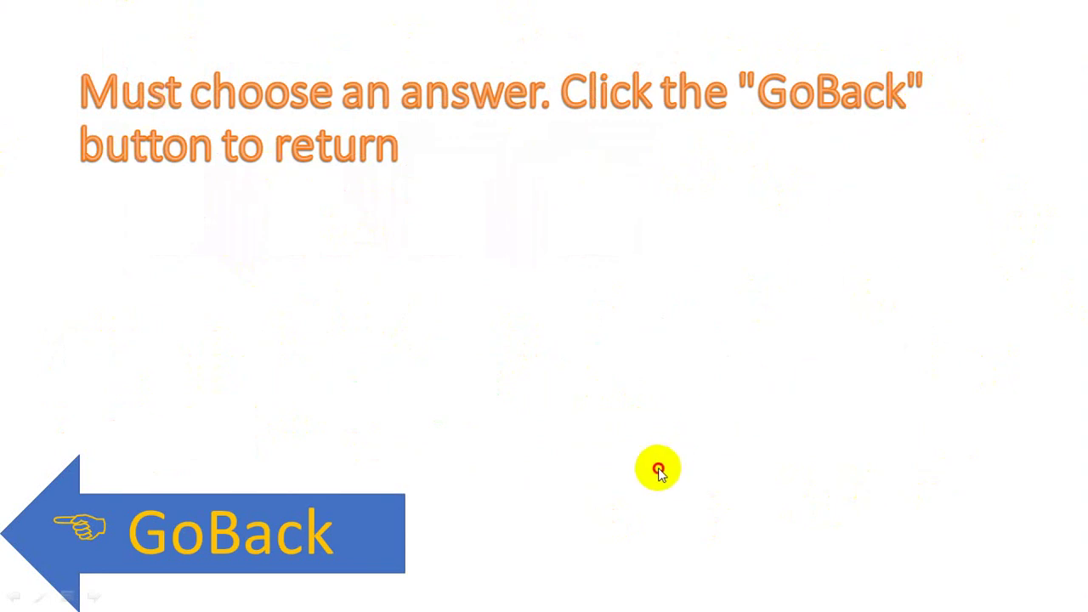
{"action": "left_click", "coordinate": [183, 538]}
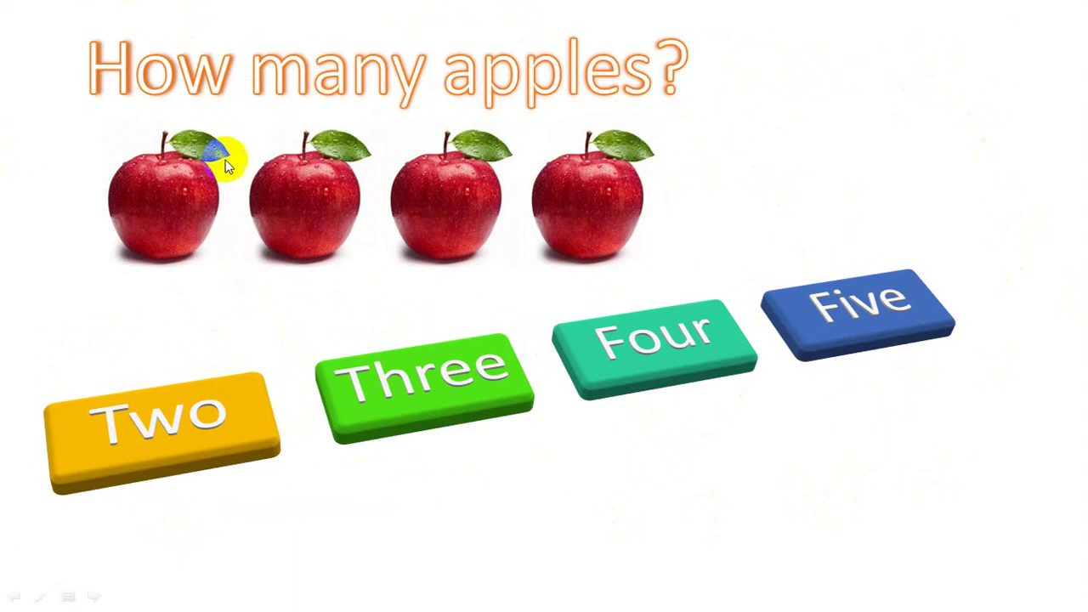
{"action": "left_click", "coordinate": [274, 253]}
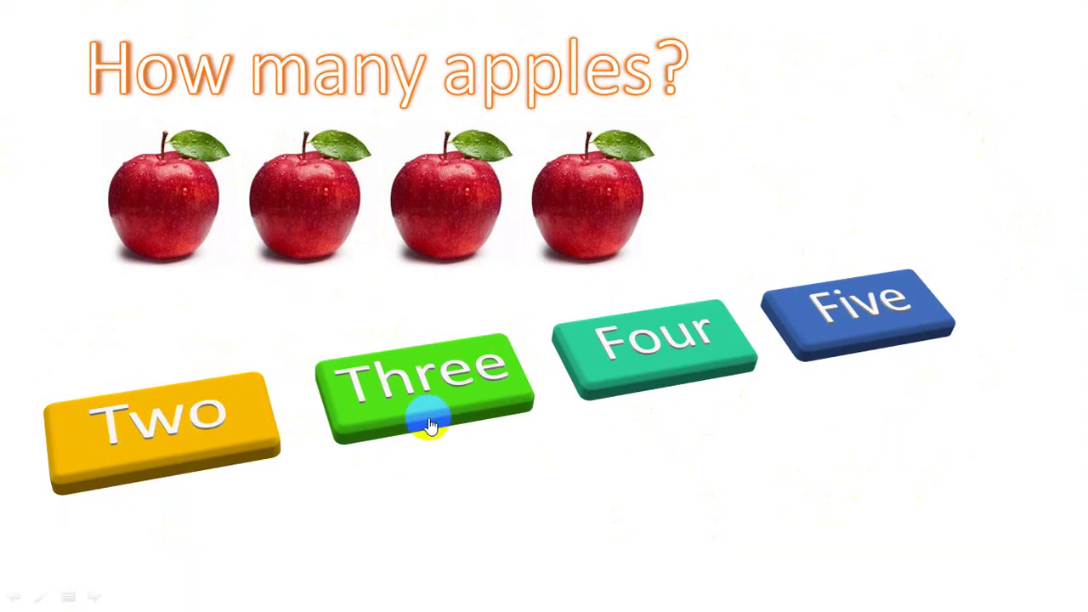
Answer Three, return via TryAgain, answer Four for the prodigy slide, then exit with TheEnd
{"action": "left_click", "coordinate": [390, 419]}
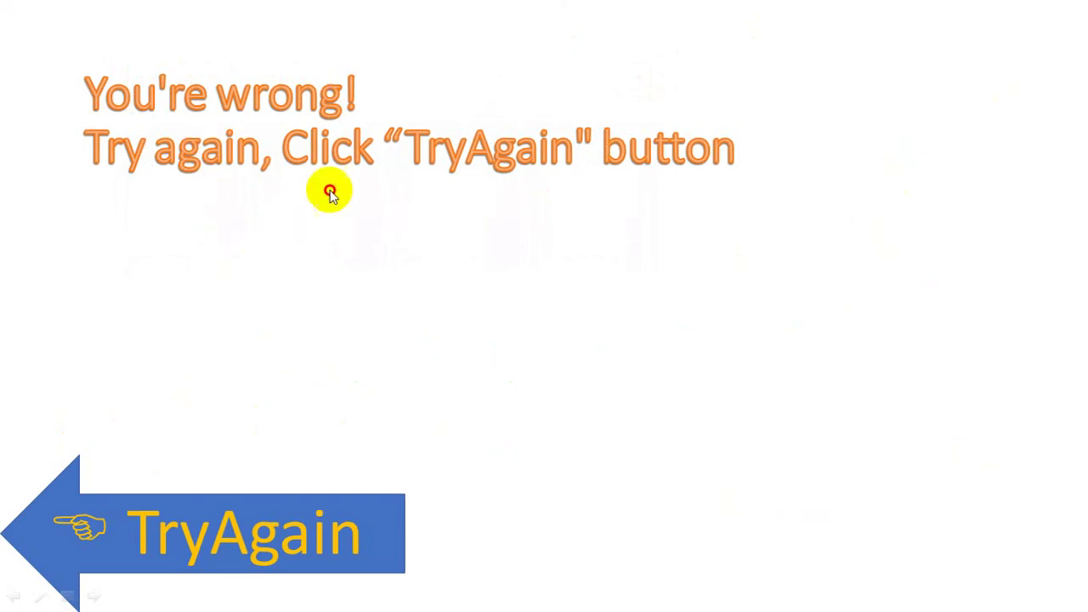
{"action": "left_click", "coordinate": [254, 551]}
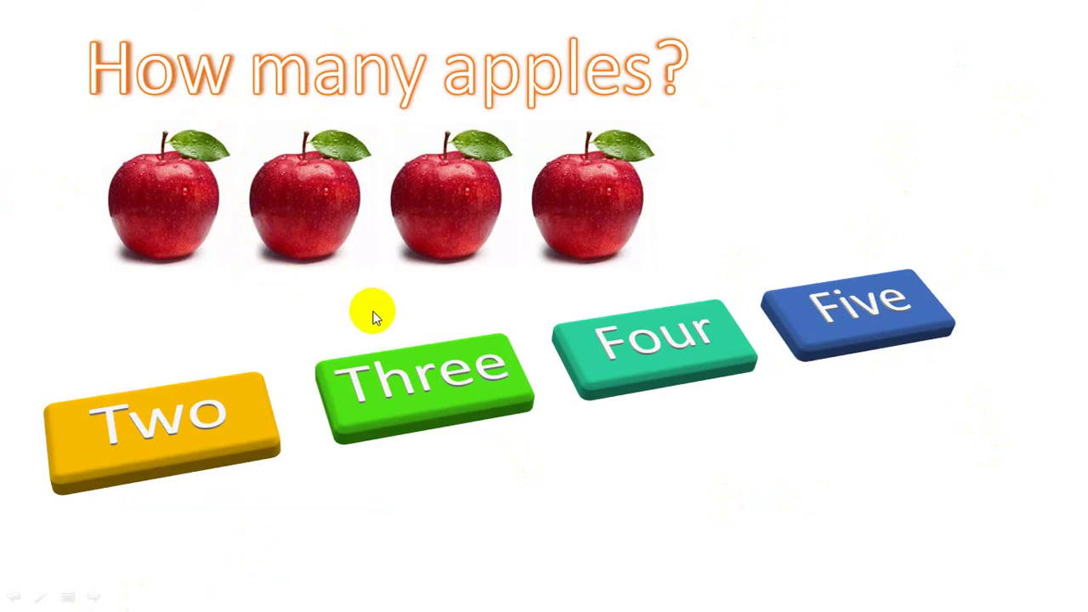
{"action": "left_click", "coordinate": [639, 380]}
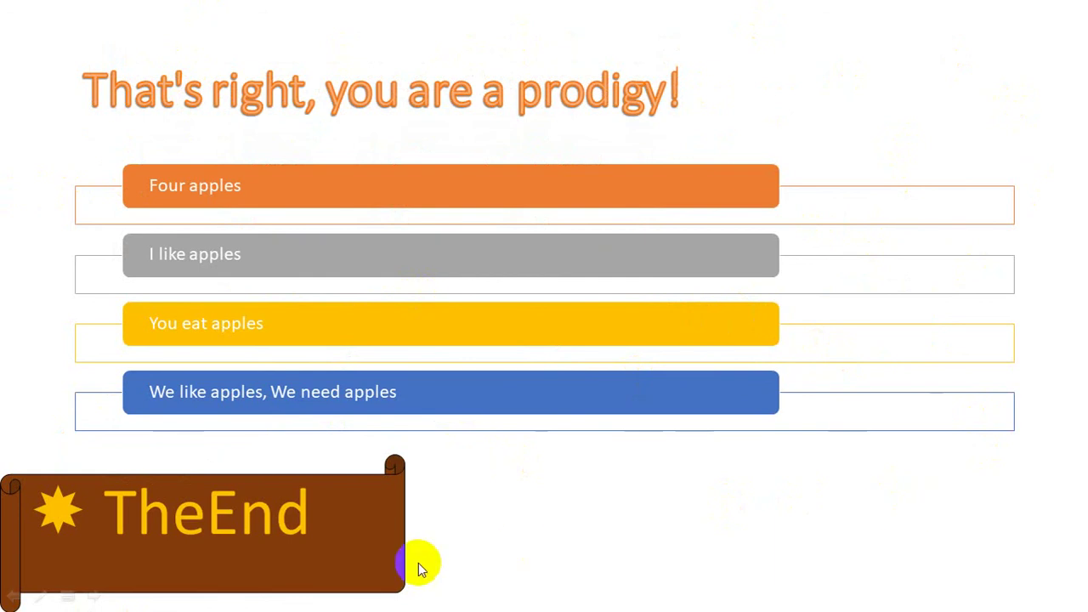
{"action": "left_click", "coordinate": [187, 571]}
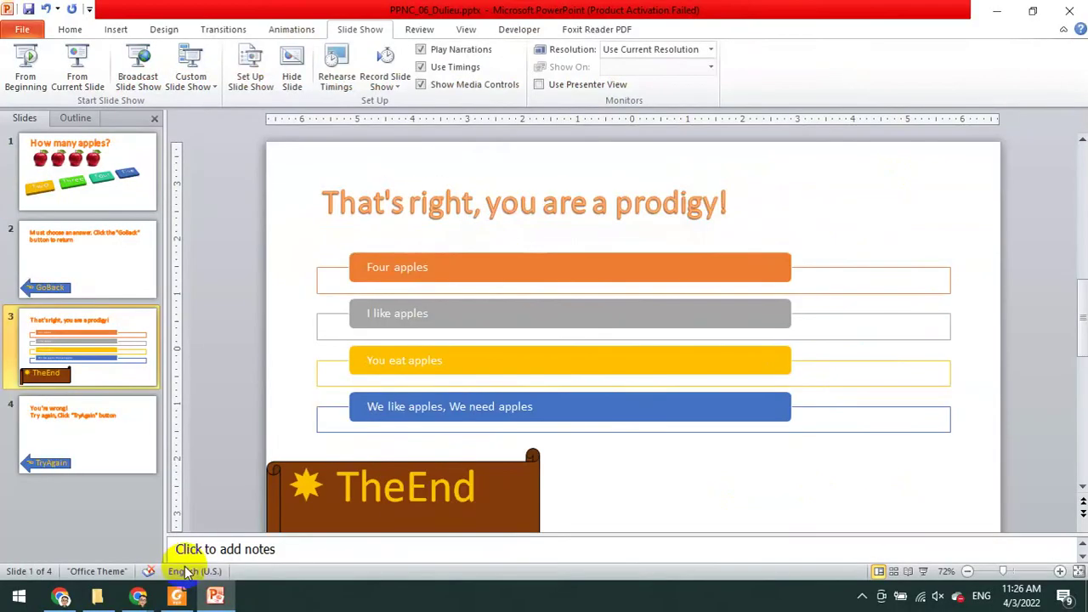
{"action": "scroll", "coordinate": [540, 443], "scroll_direction": "down", "scroll_amount": 1}
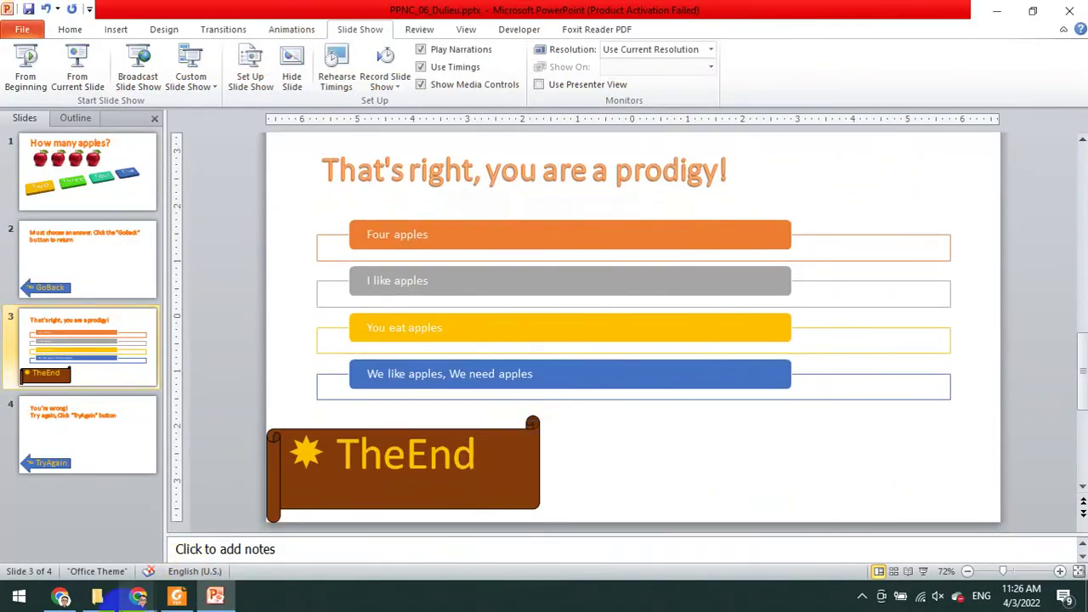